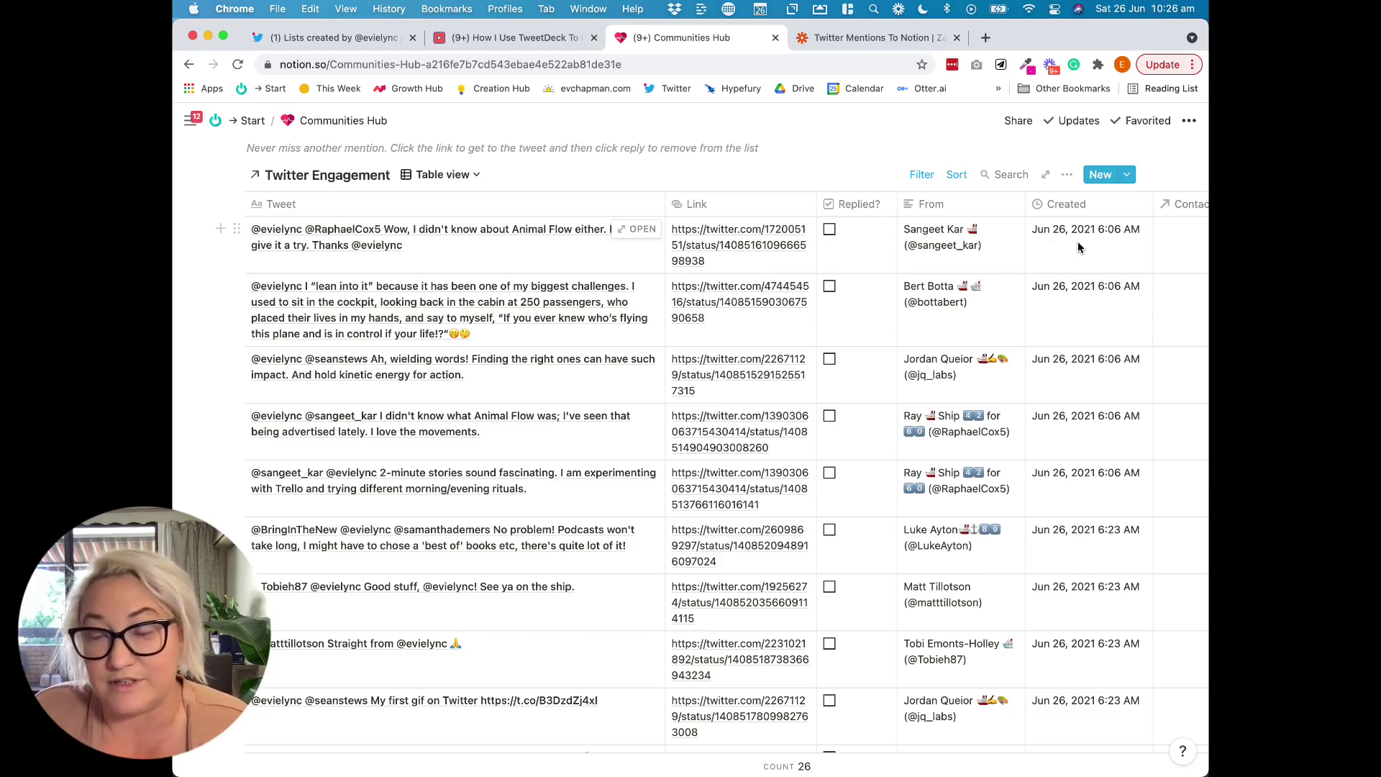
Check the Replied? filter applied to the Twitter Engagement table
left_click(927, 180)
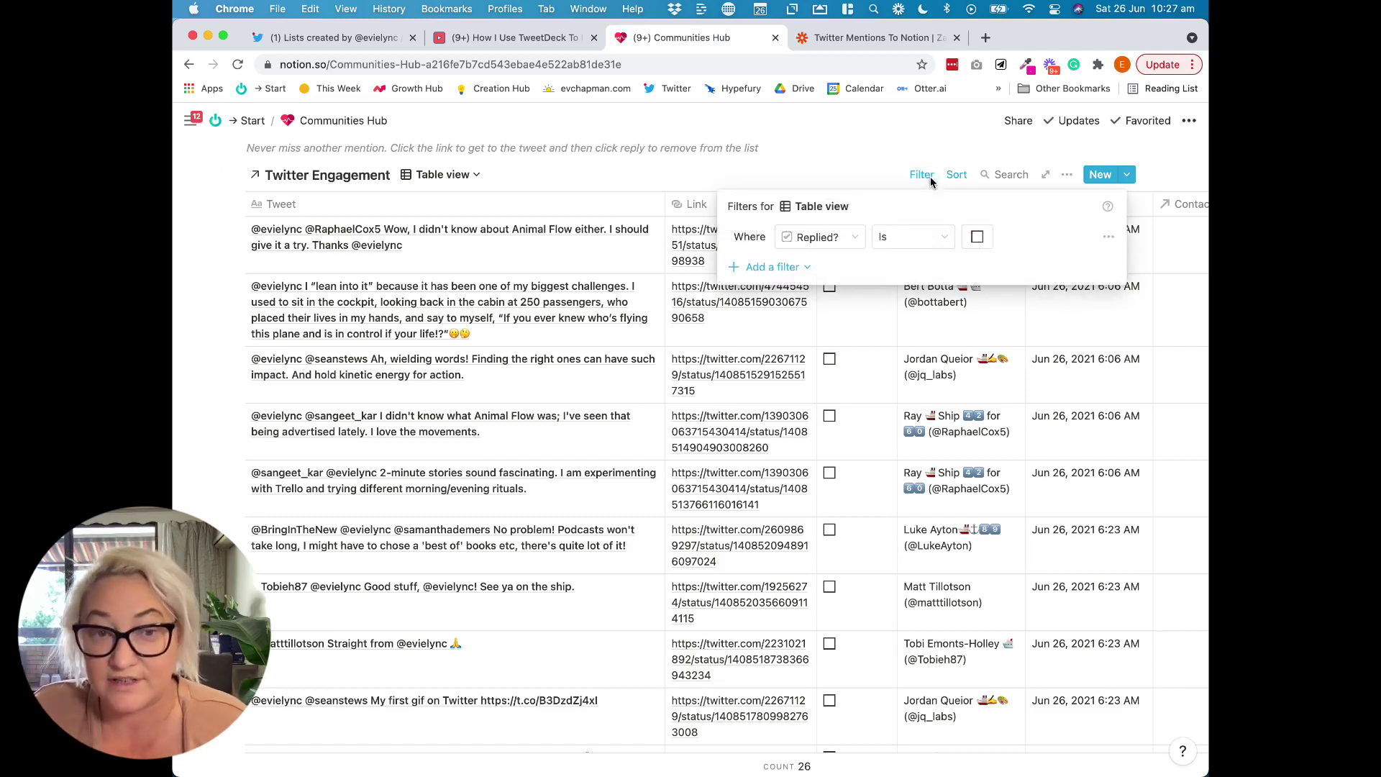
left_click(839, 144)
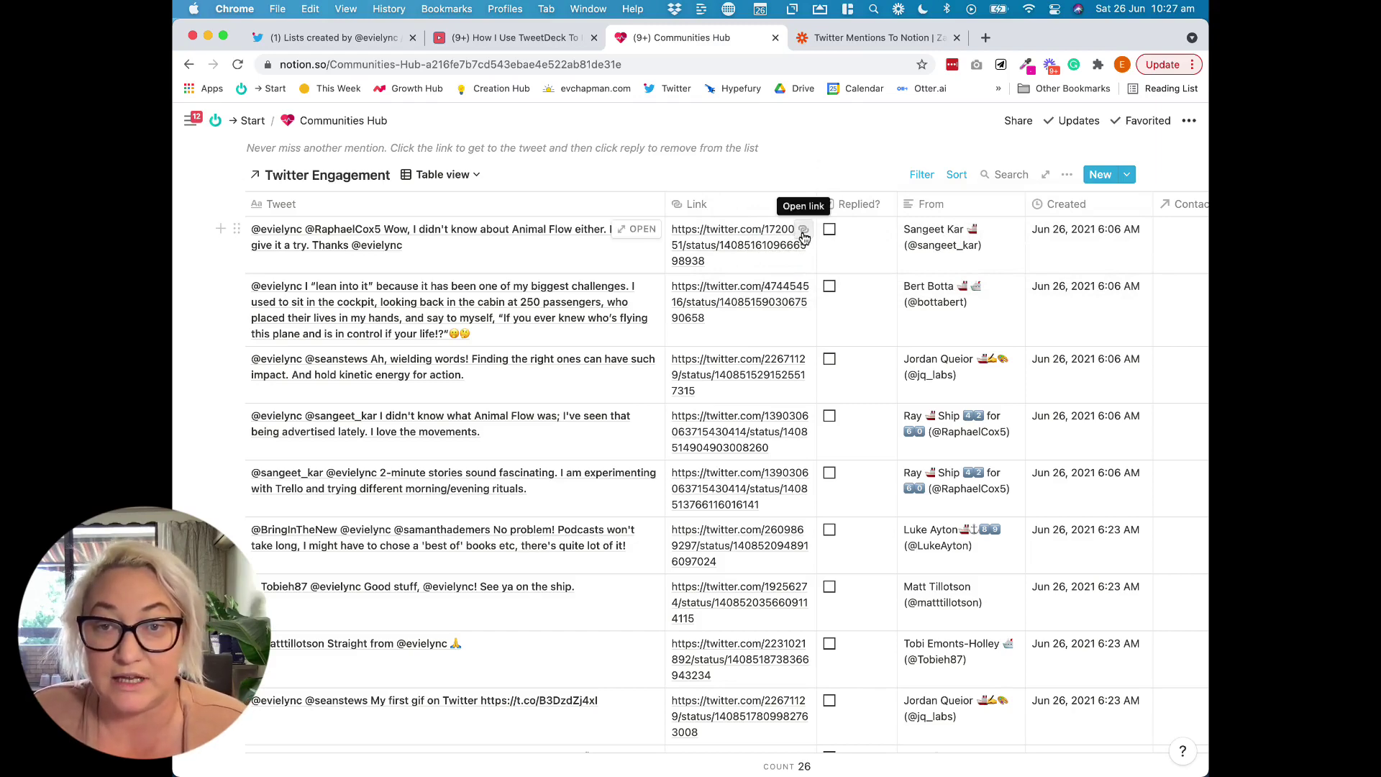
Open the first mention's tweet from its link, like it and reply "Yeah! Definitely give it a go!"
left_click(803, 231)
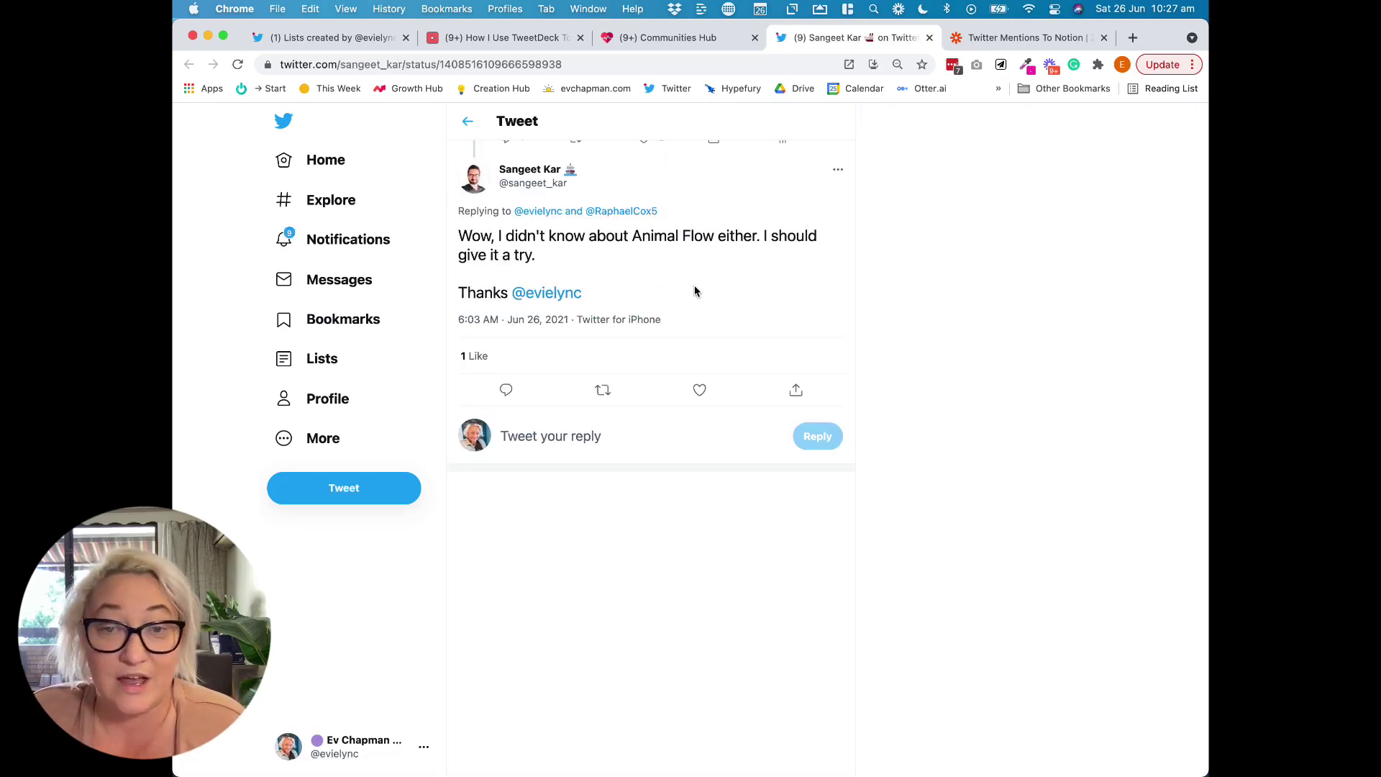
left_click(699, 390)
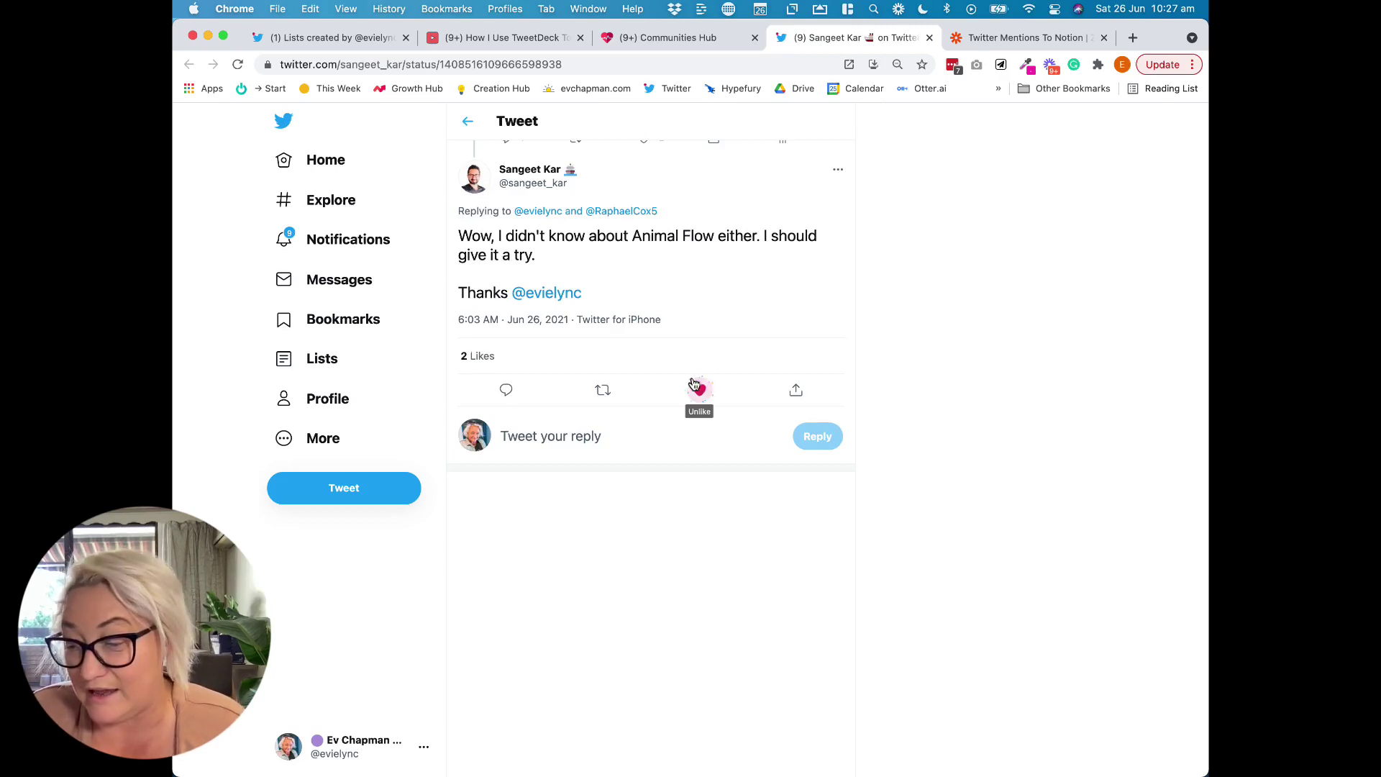
left_click(508, 391)
type("Yeah! Definitely give it a go!")
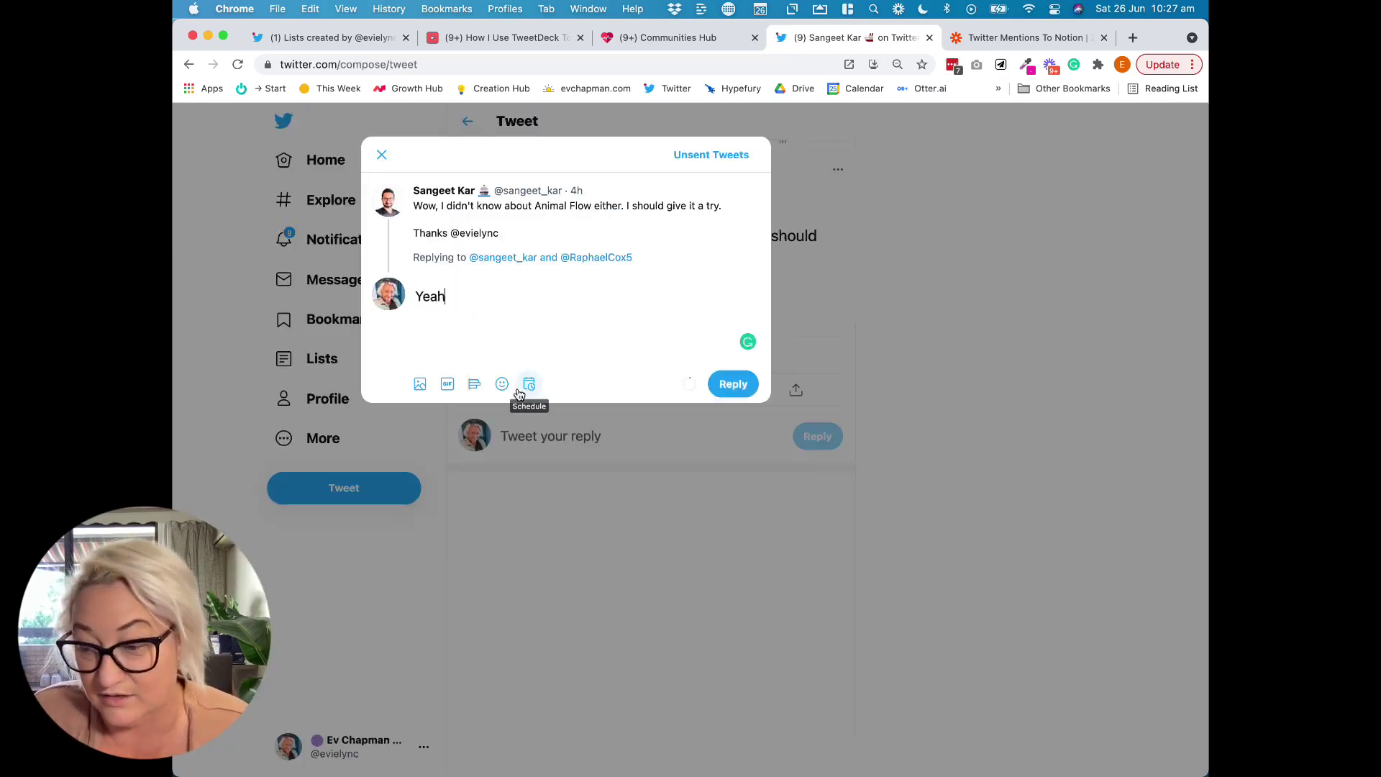
key("super+Return")
Mark the first mention as replied in the Communities Hub's Twitter Engagement table
left_click(659, 46)
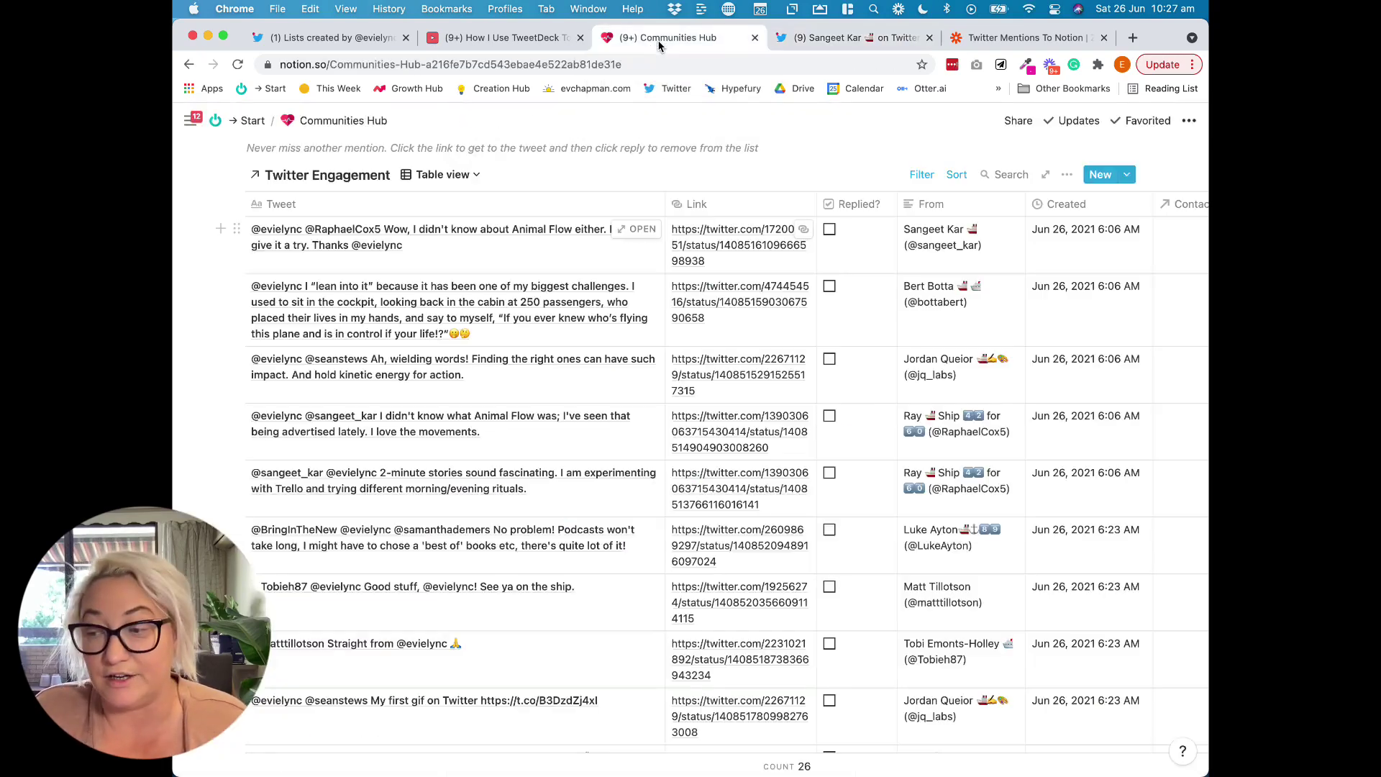
left_click(829, 228)
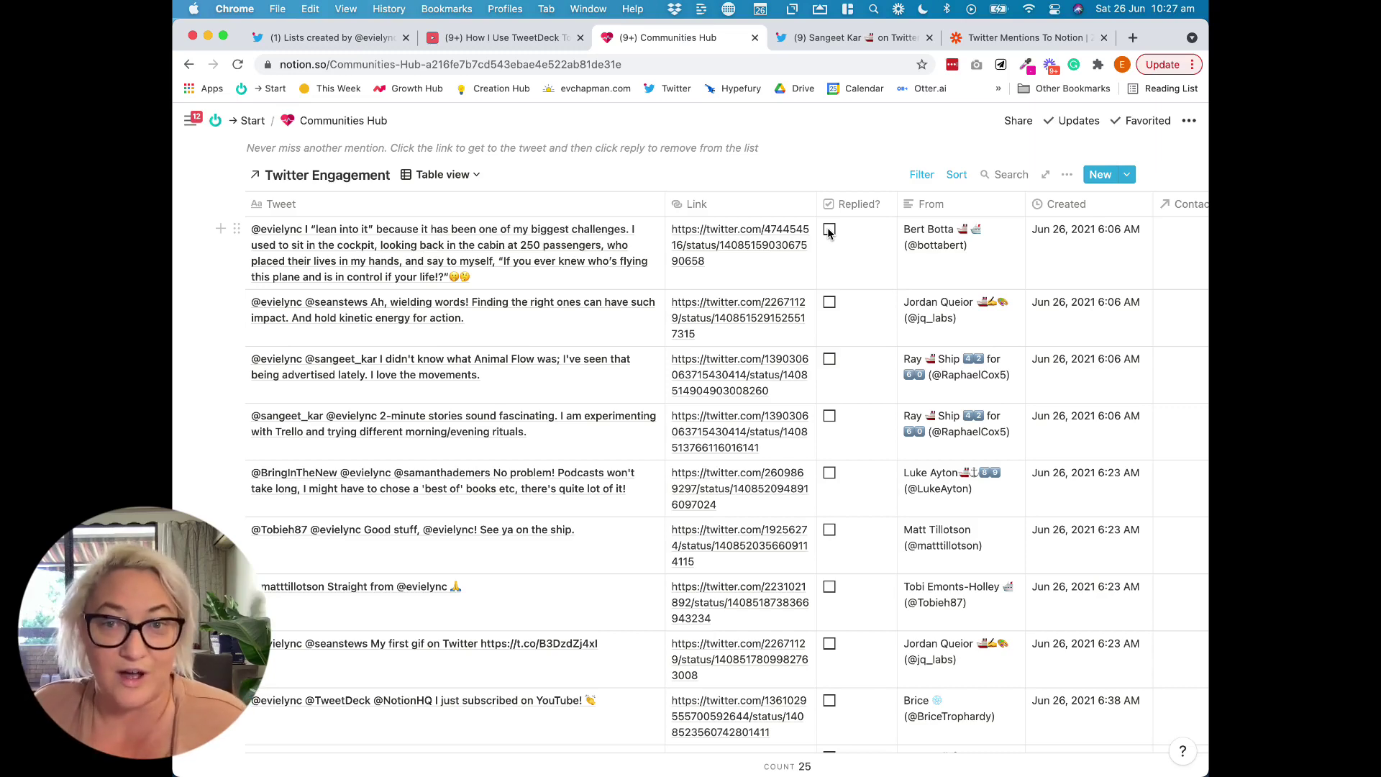
scroll(853, 452, "up", 2)
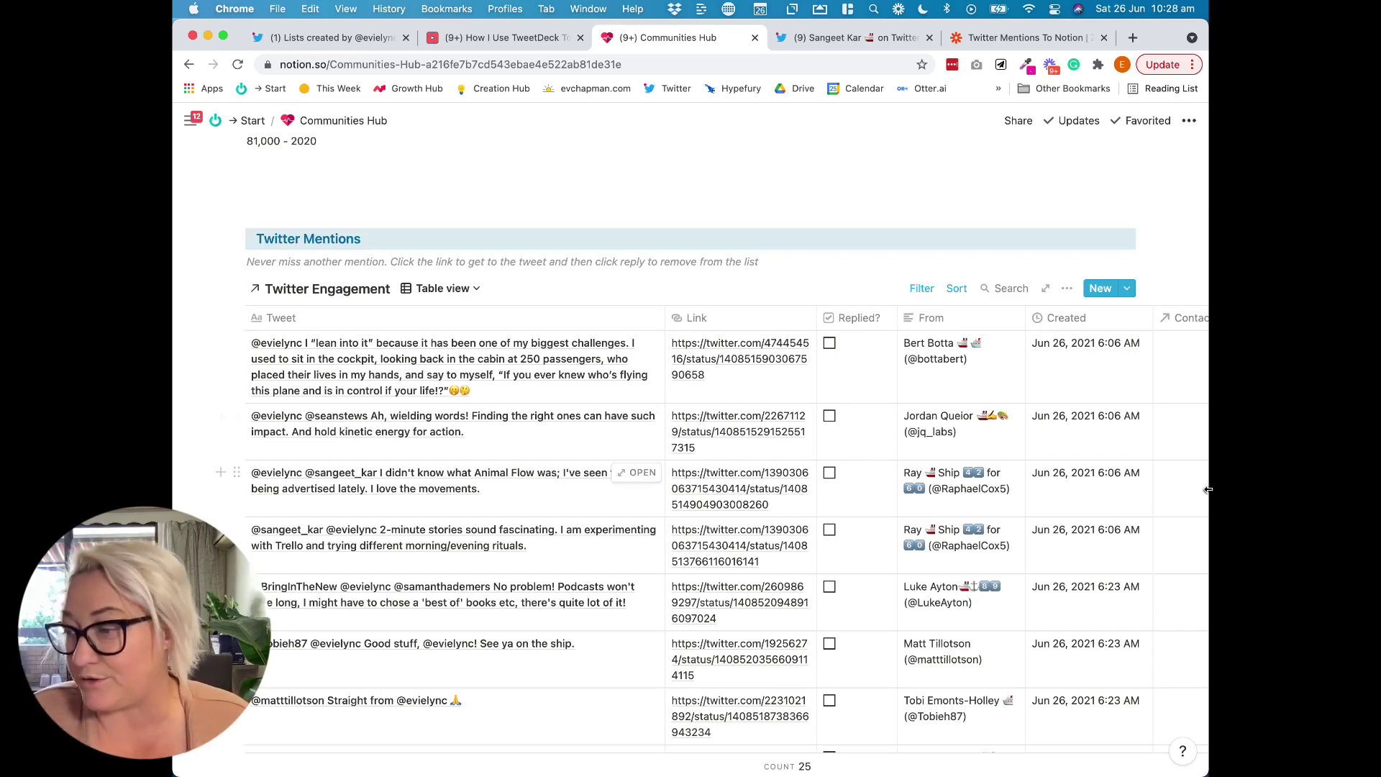
Switch to the Twitter Mentions To Notion zap in Zapier and review its Twitter trigger's event, account and search term
left_click(1000, 39)
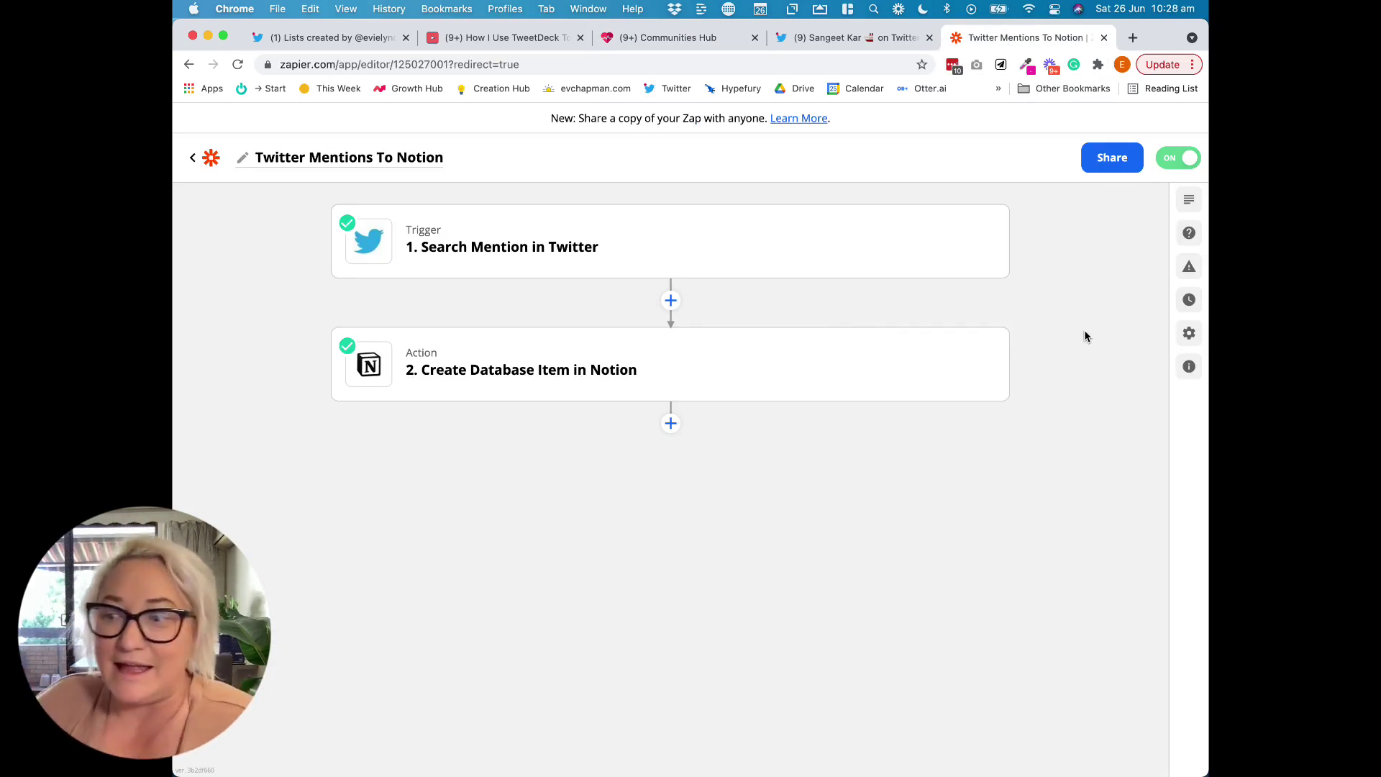
mouse_move(511, 256)
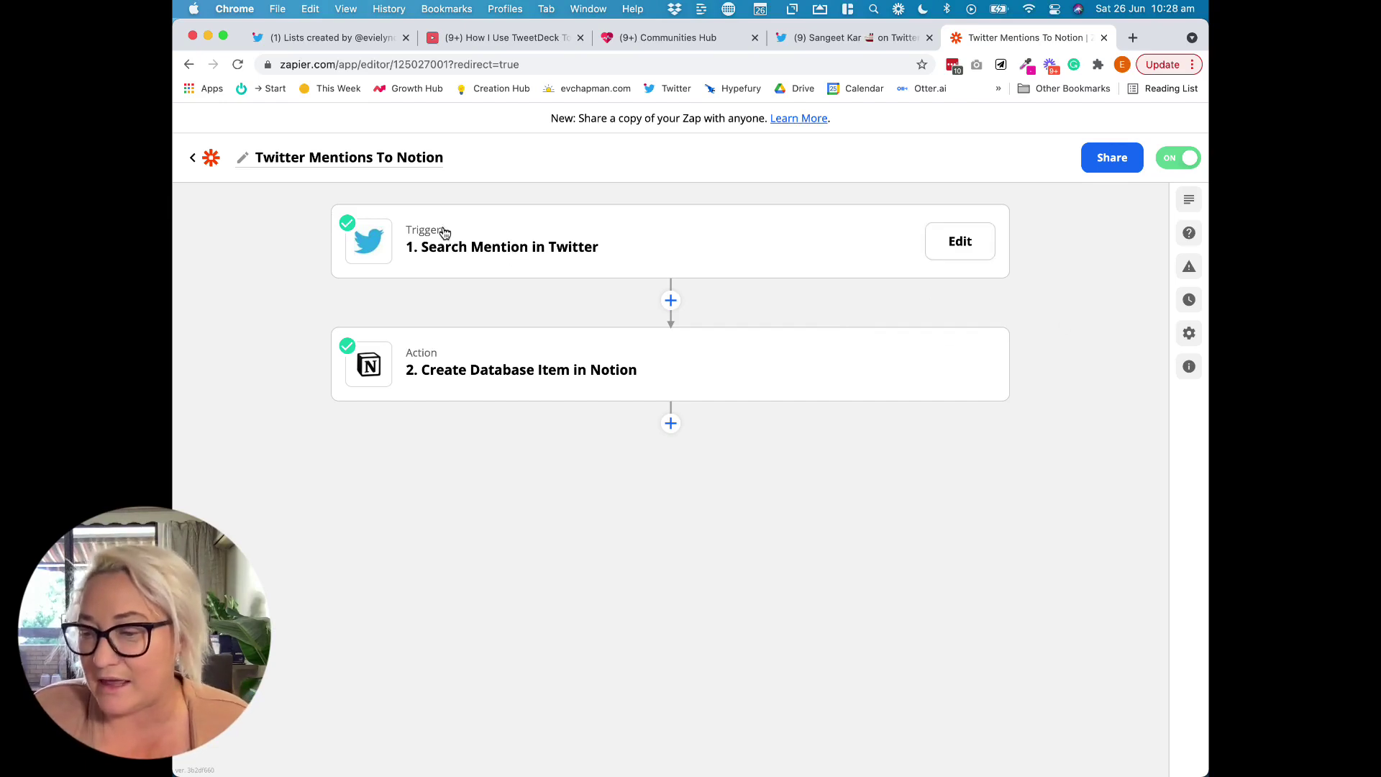
left_click(581, 245)
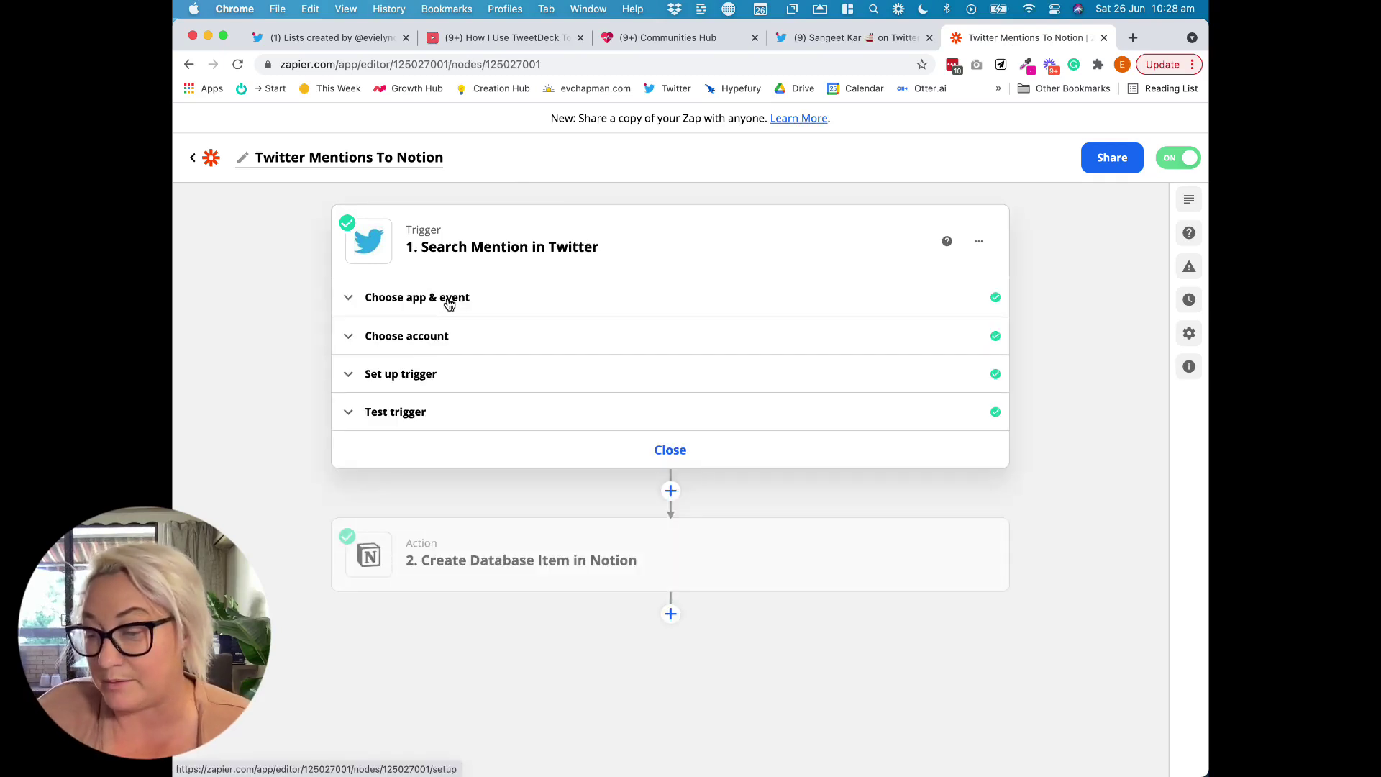
left_click(449, 303)
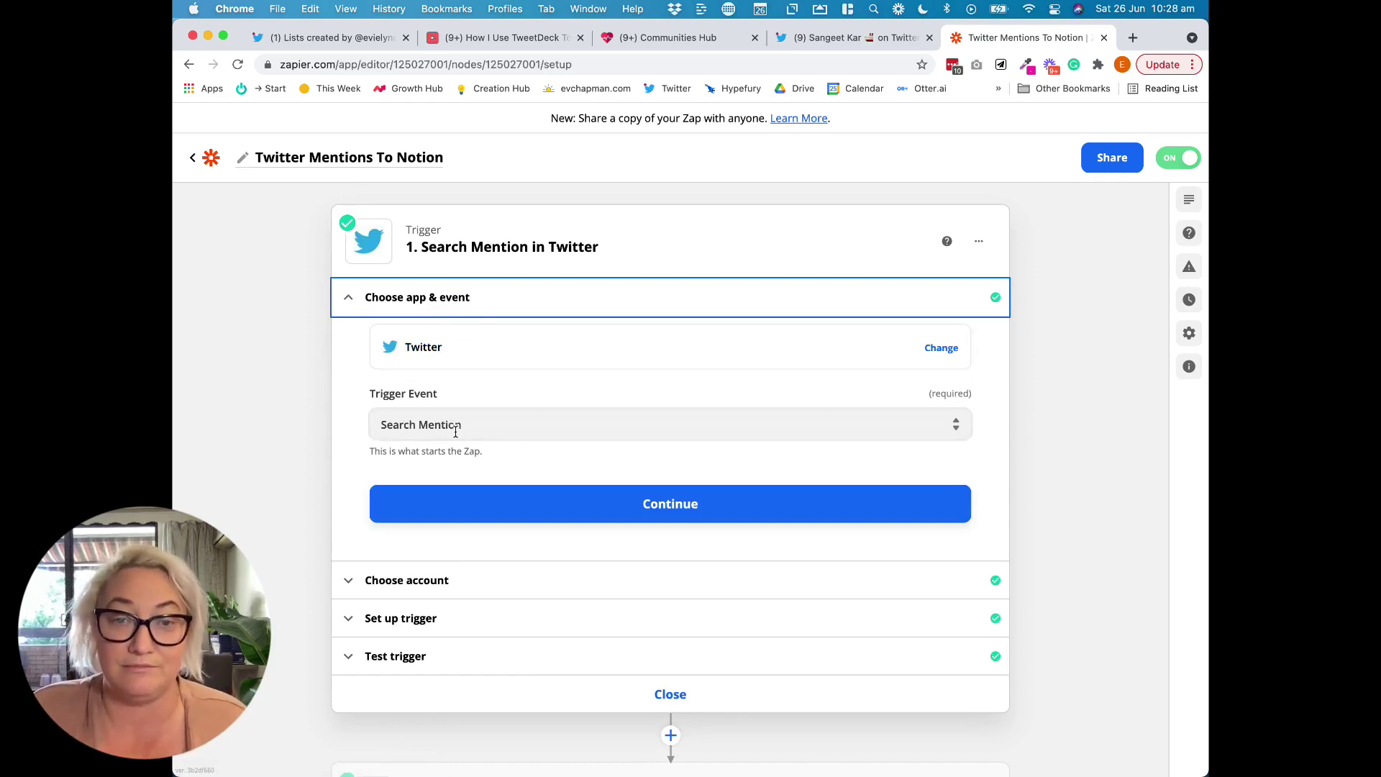
left_click(493, 580)
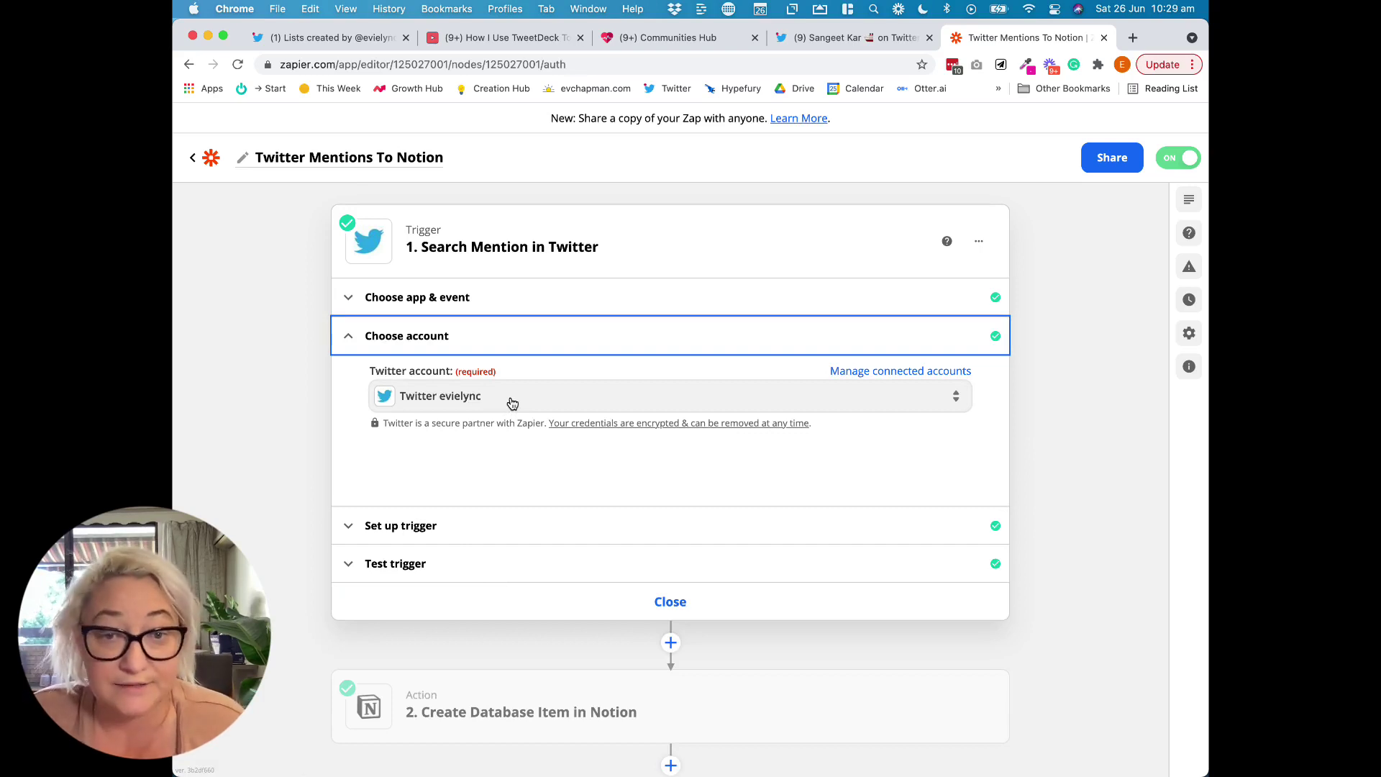
left_click(463, 541)
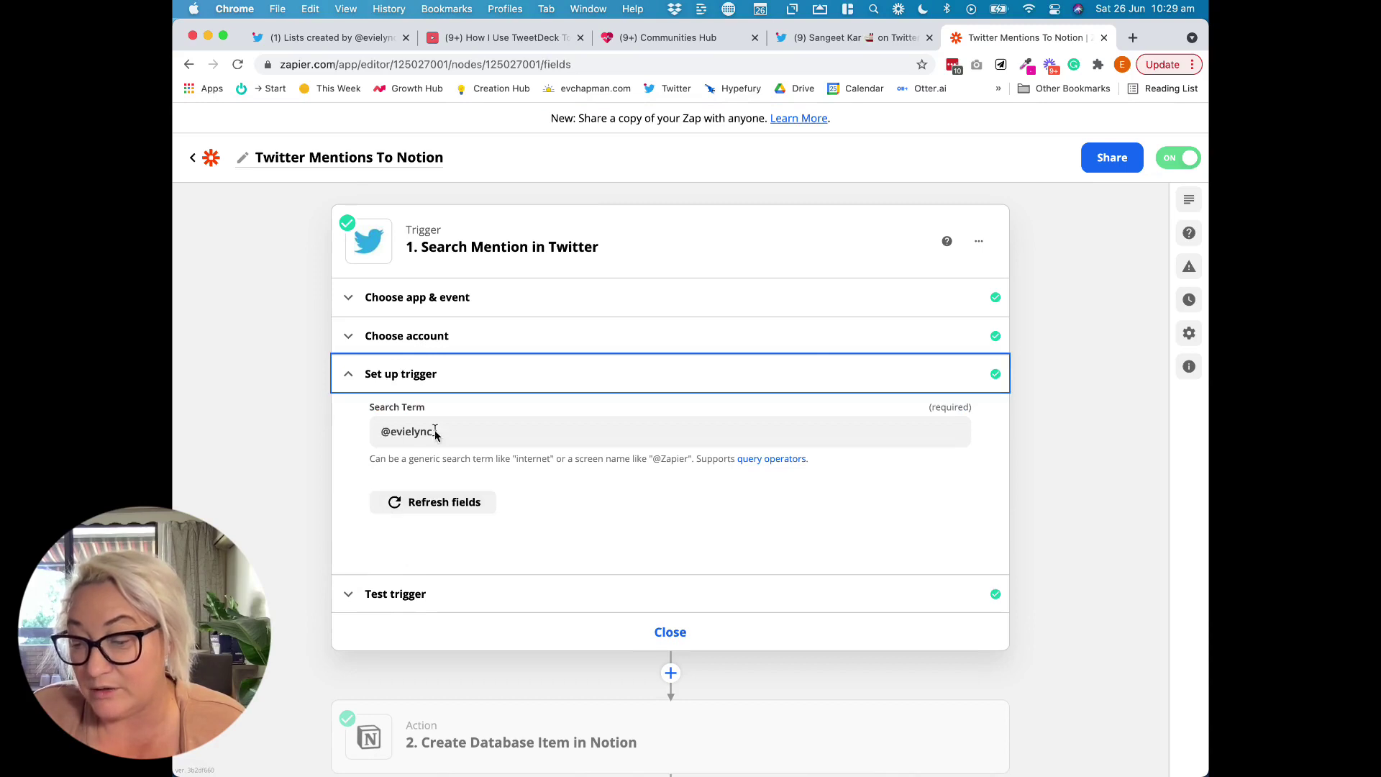
Examine the sample mention data in the Twitter trigger's test section
scroll(442, 417, "down", 1)
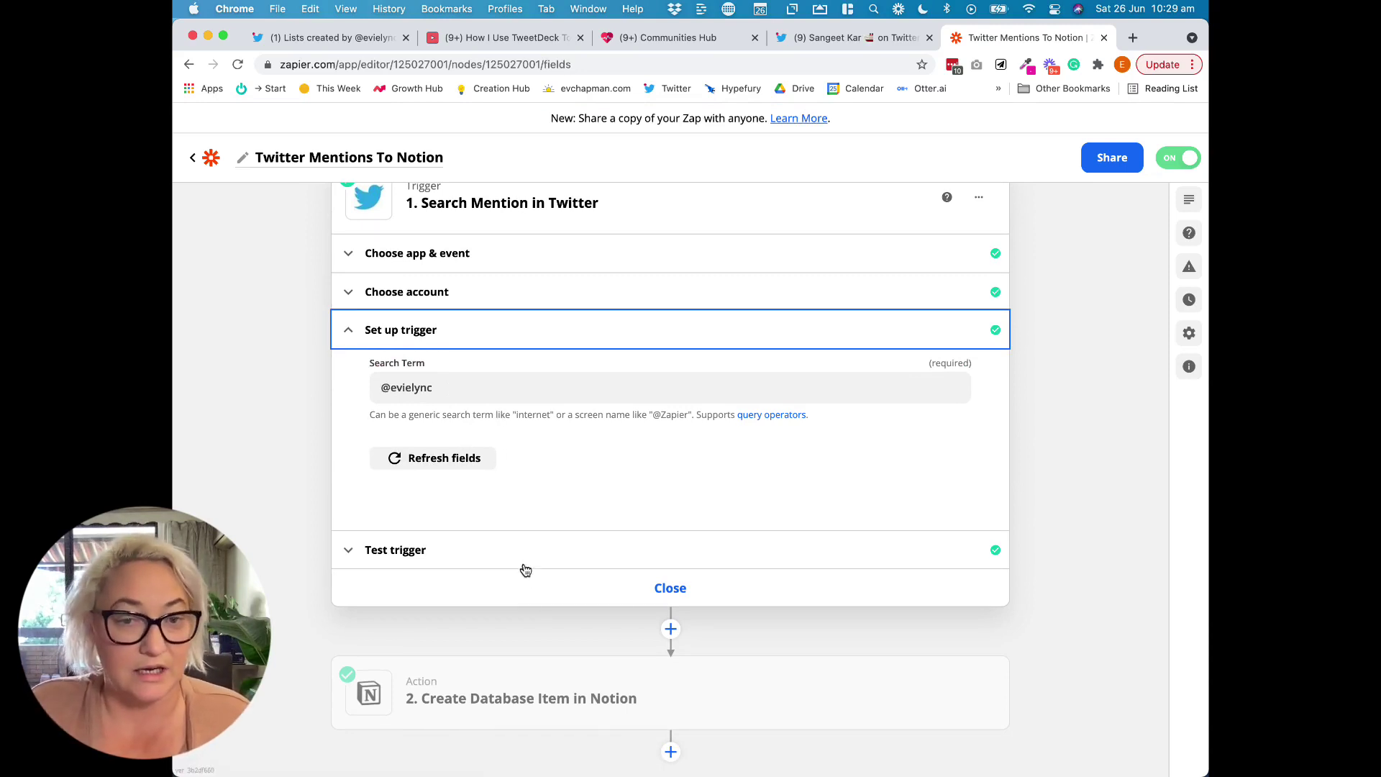
scroll(527, 582, "down", 1)
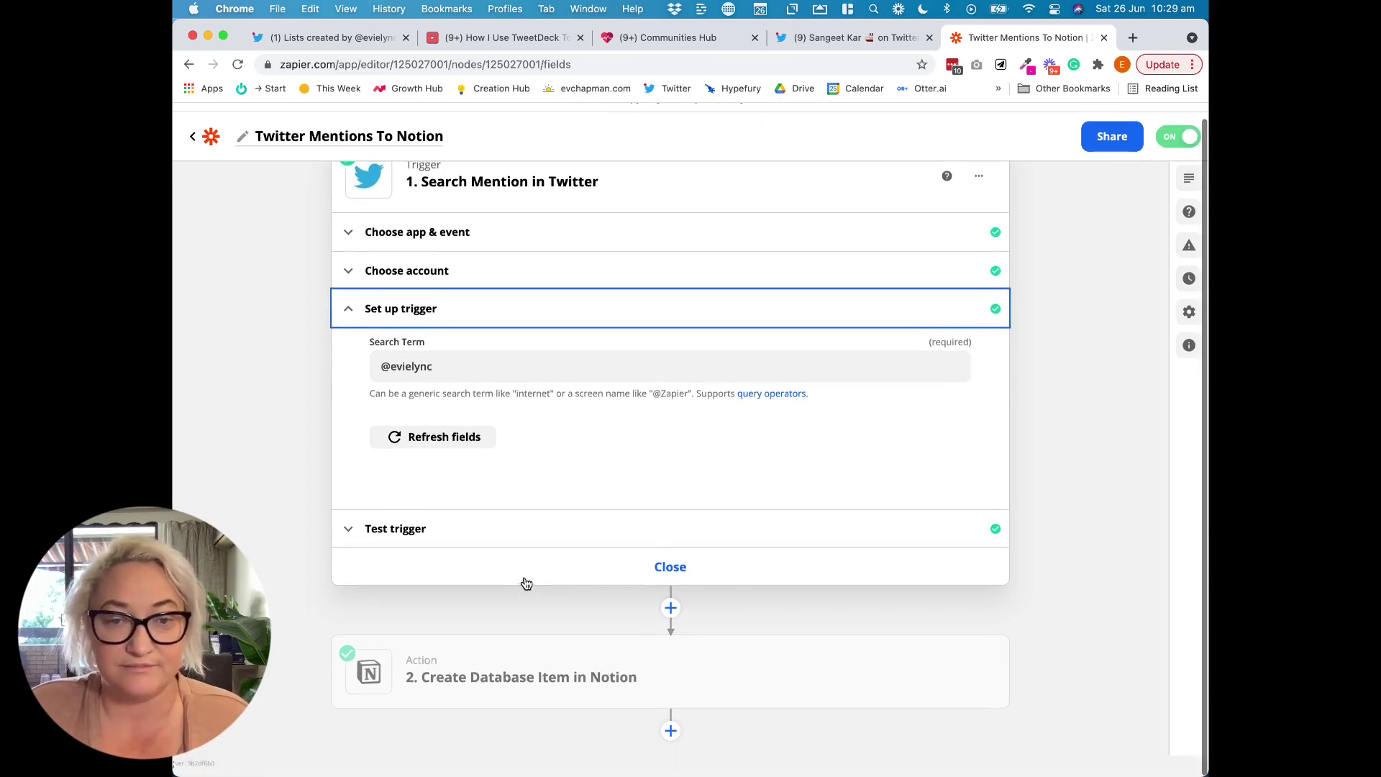
left_click(494, 537)
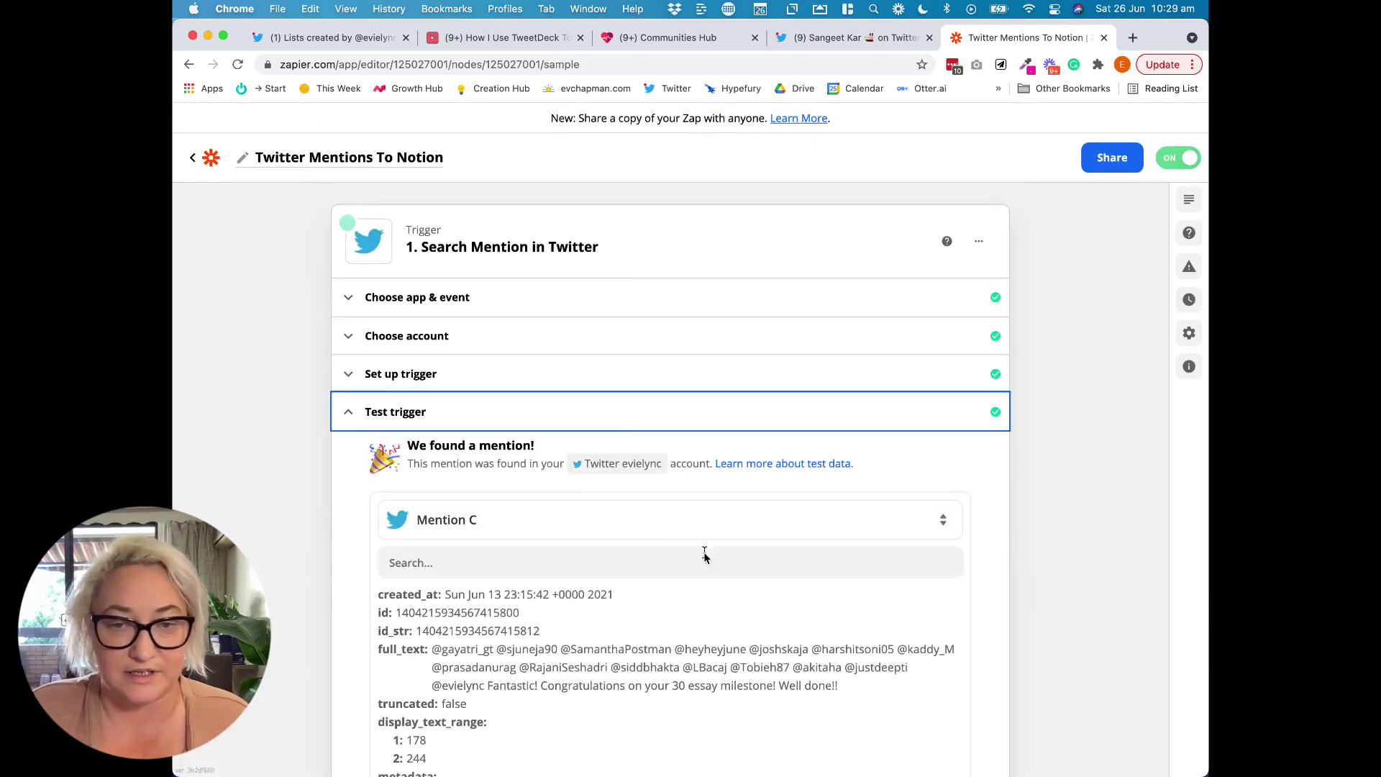
scroll(680, 558, "down", 3)
scroll(584, 566, "down", 10)
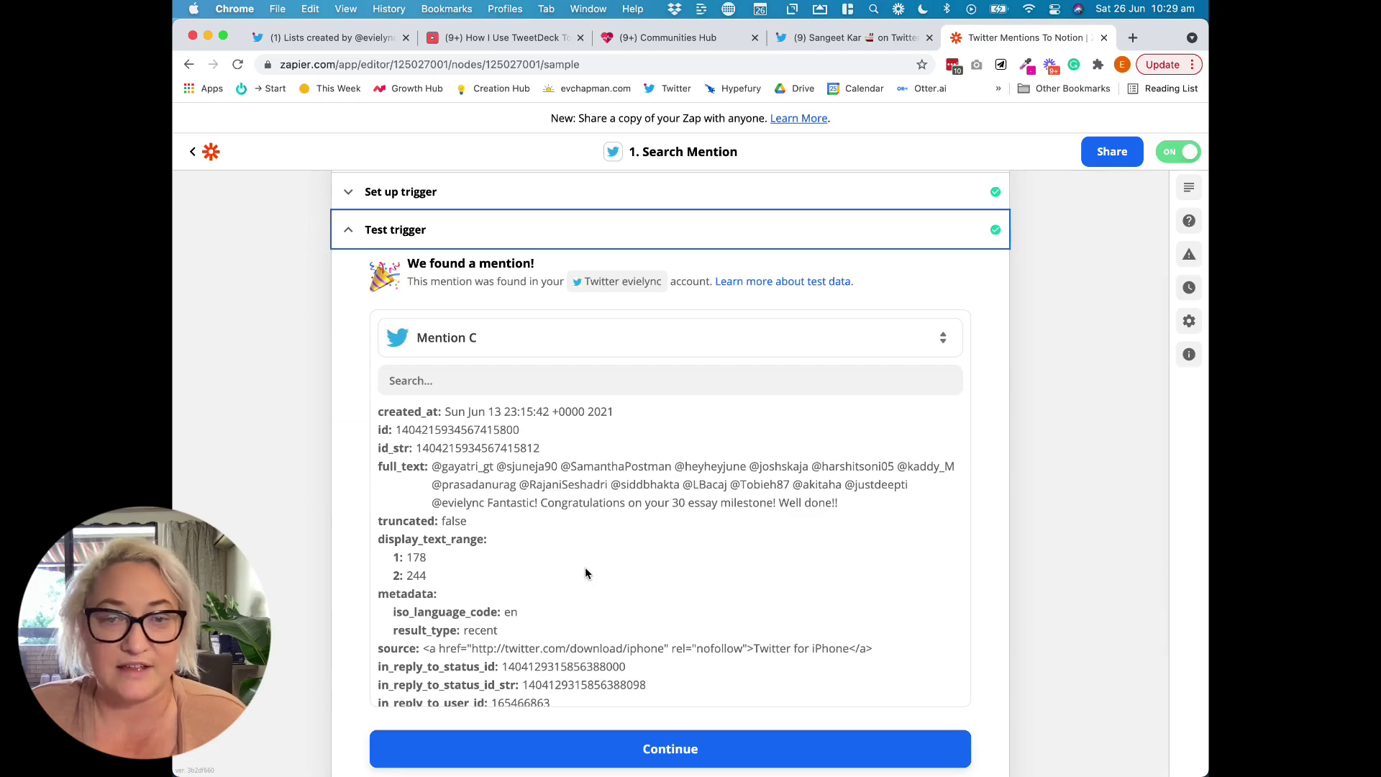
scroll(1081, 646, "down", 5)
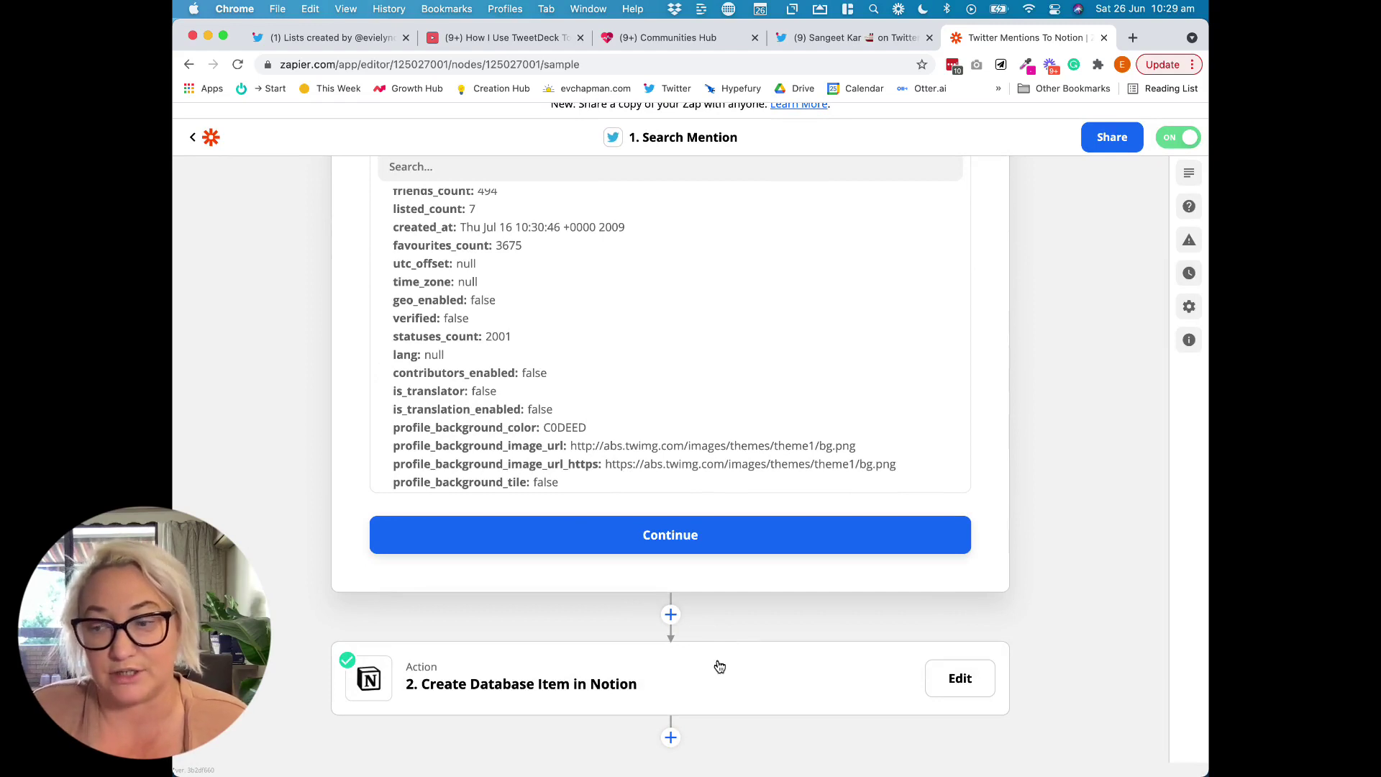
Review the app, event and connected account of the Create Database Item in Notion action
left_click(719, 667)
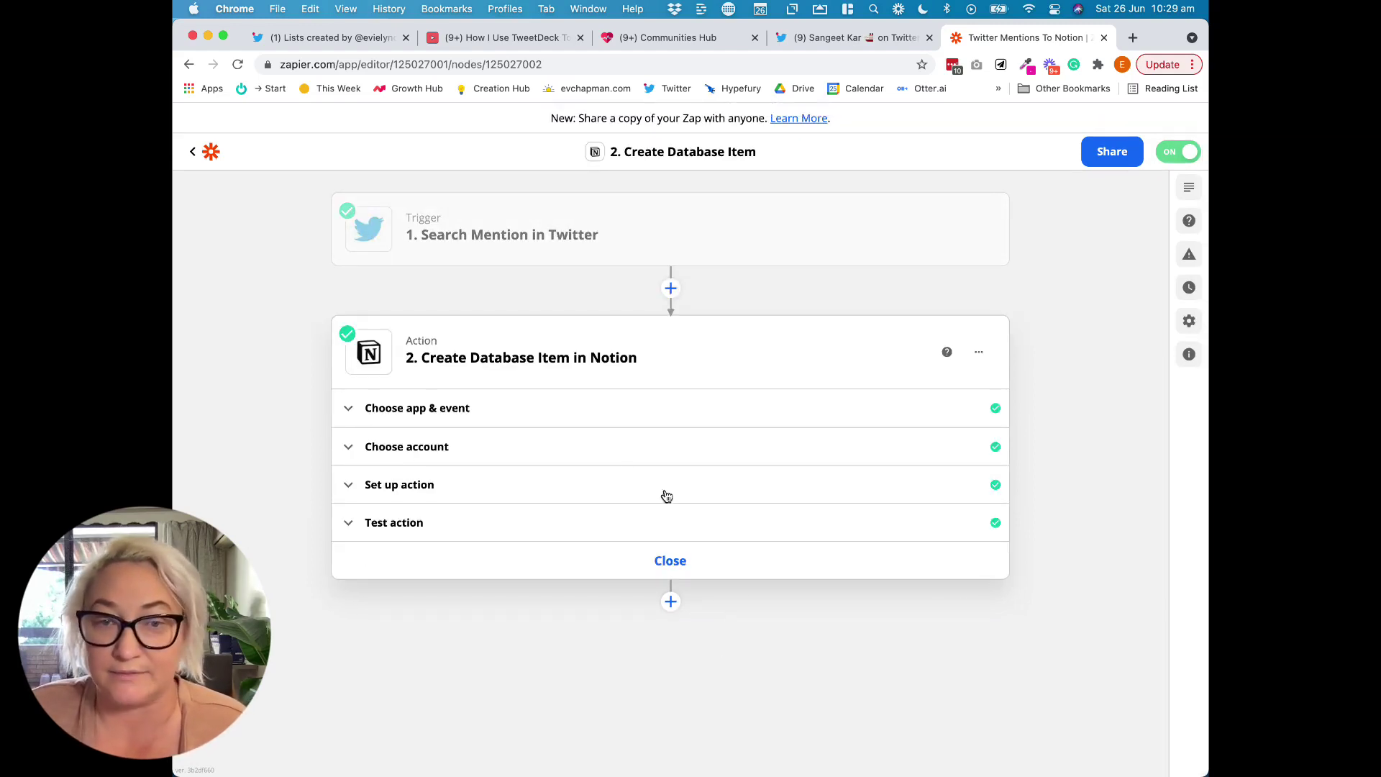
left_click(618, 417)
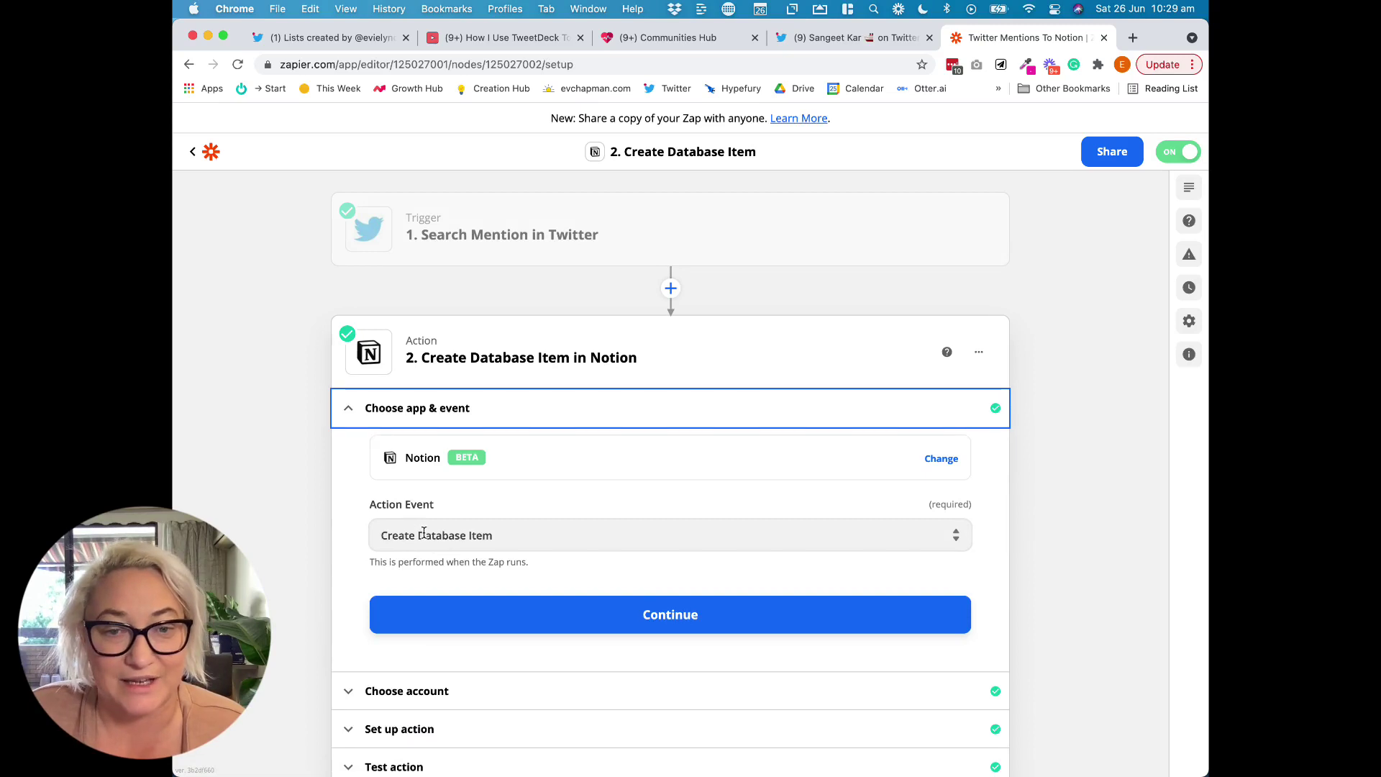
scroll(435, 532, "down", 2)
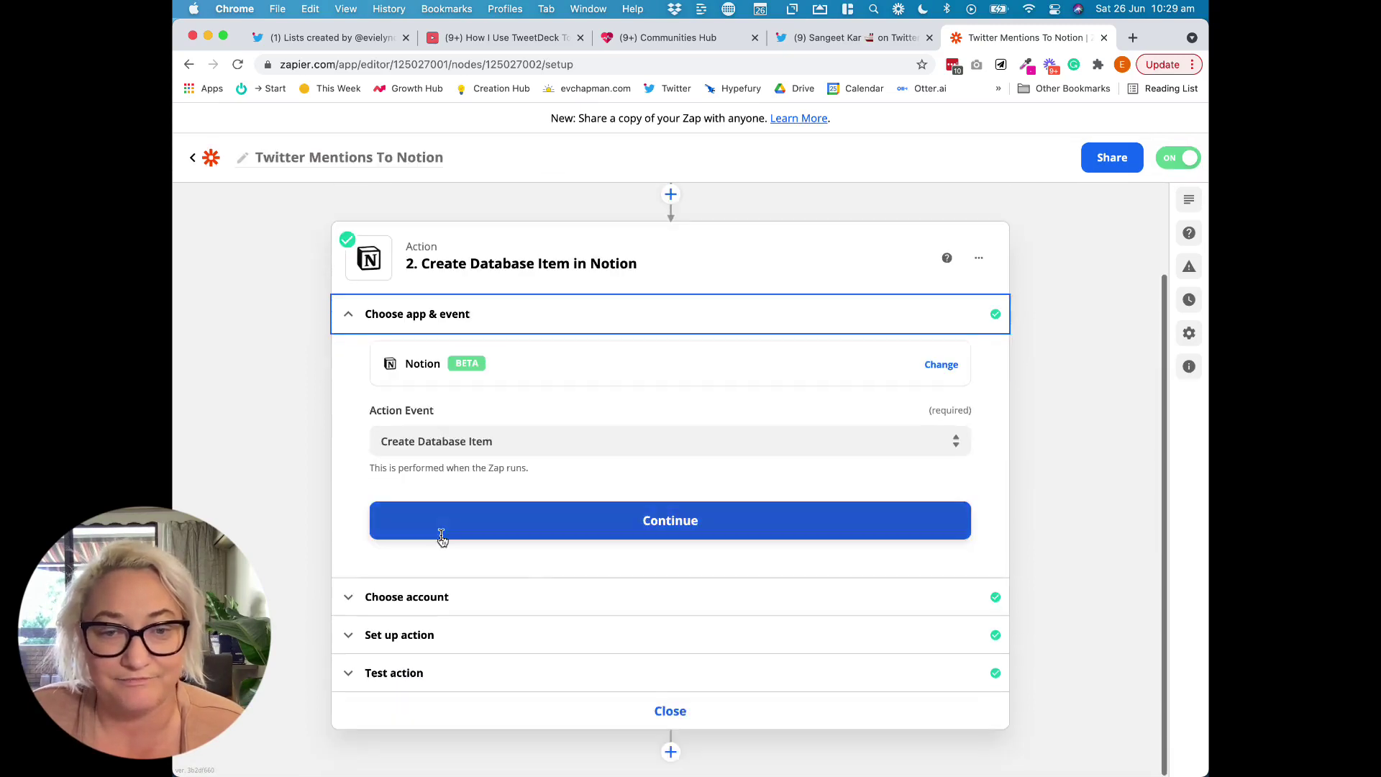
left_click(570, 610)
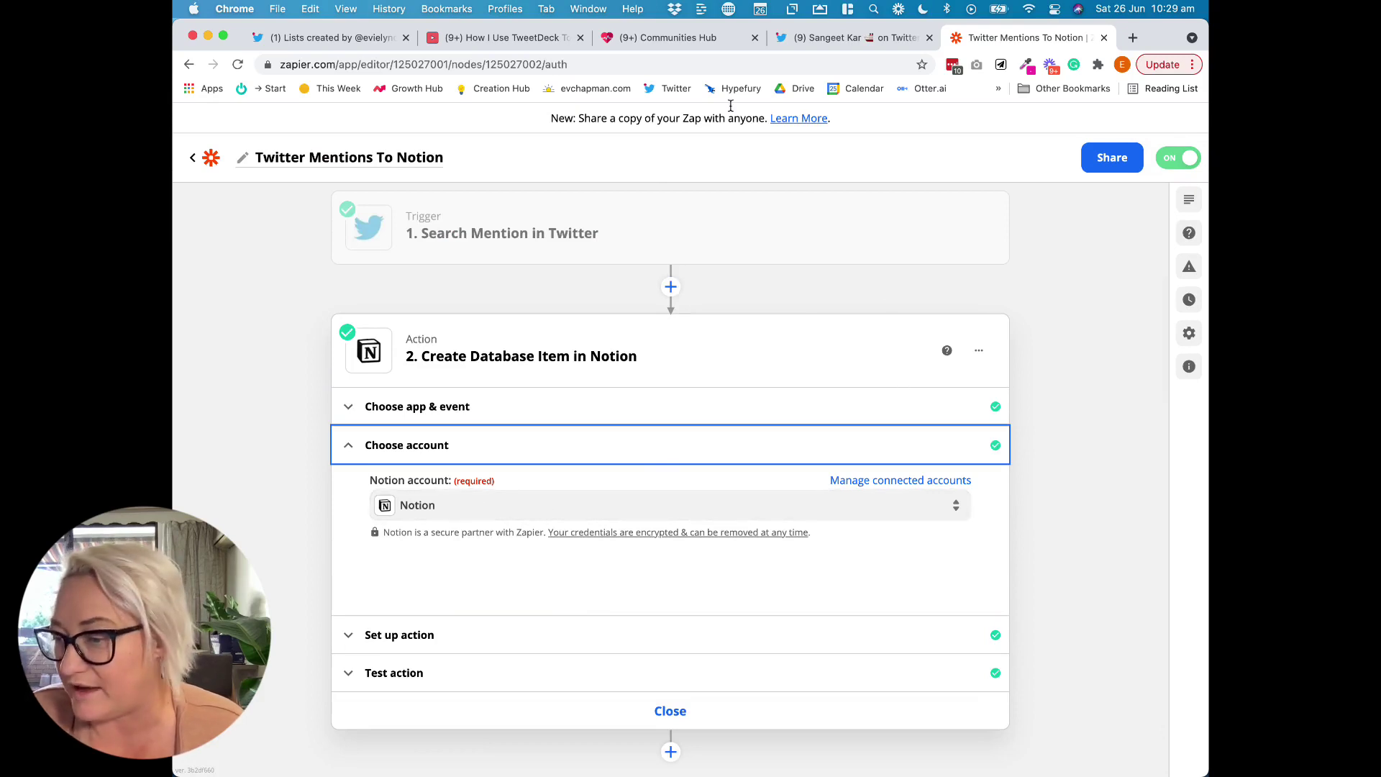
Switch to Notion, open the Twitter Engagement database and check its sharing settings for the integrations that have access
left_click(668, 38)
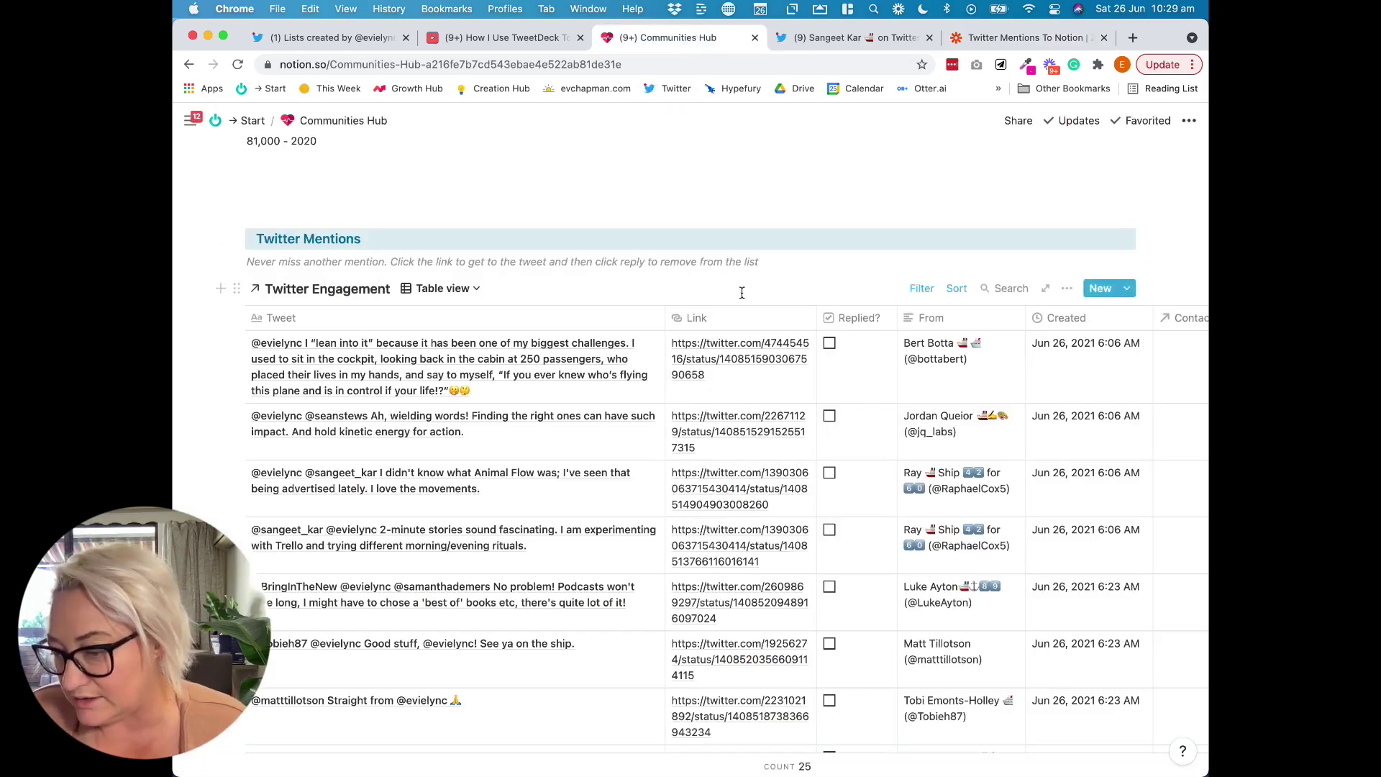
left_click(302, 288)
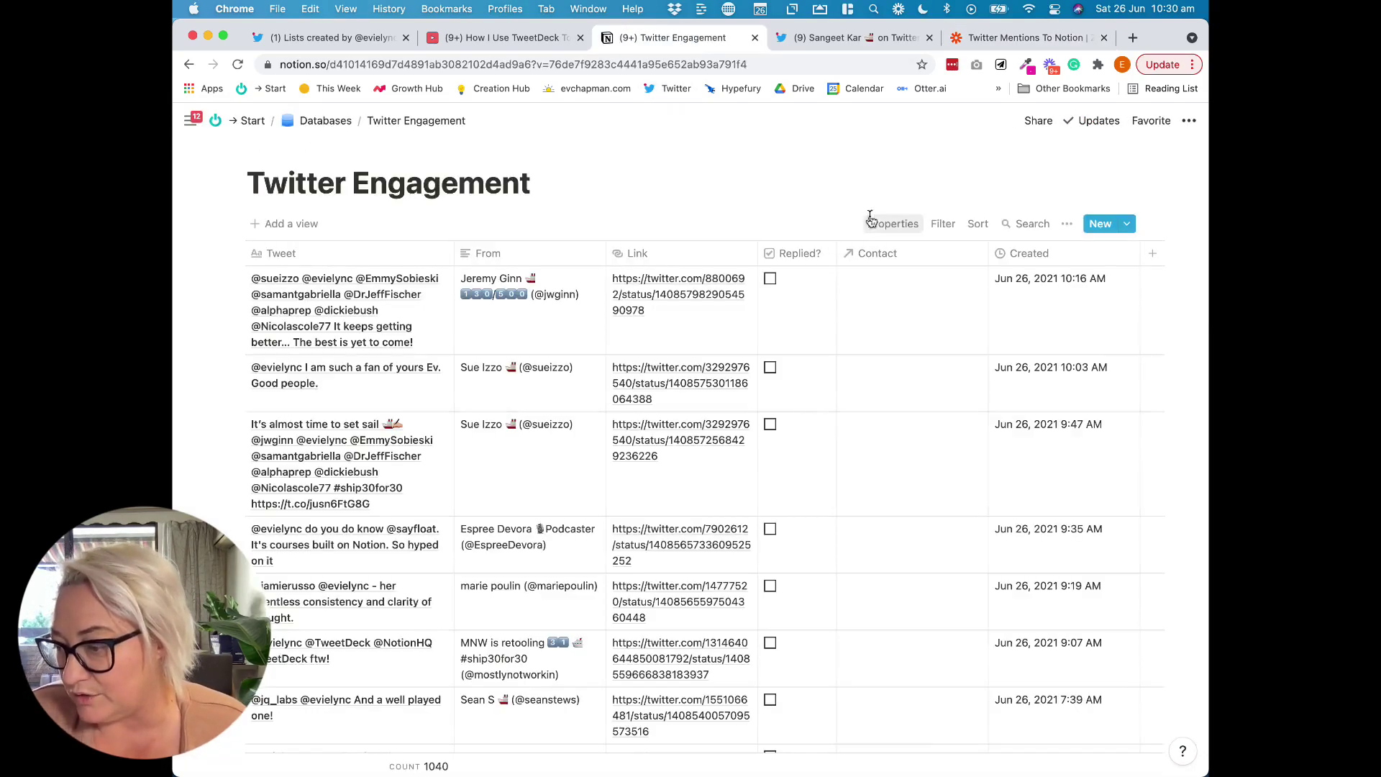
left_click(1039, 123)
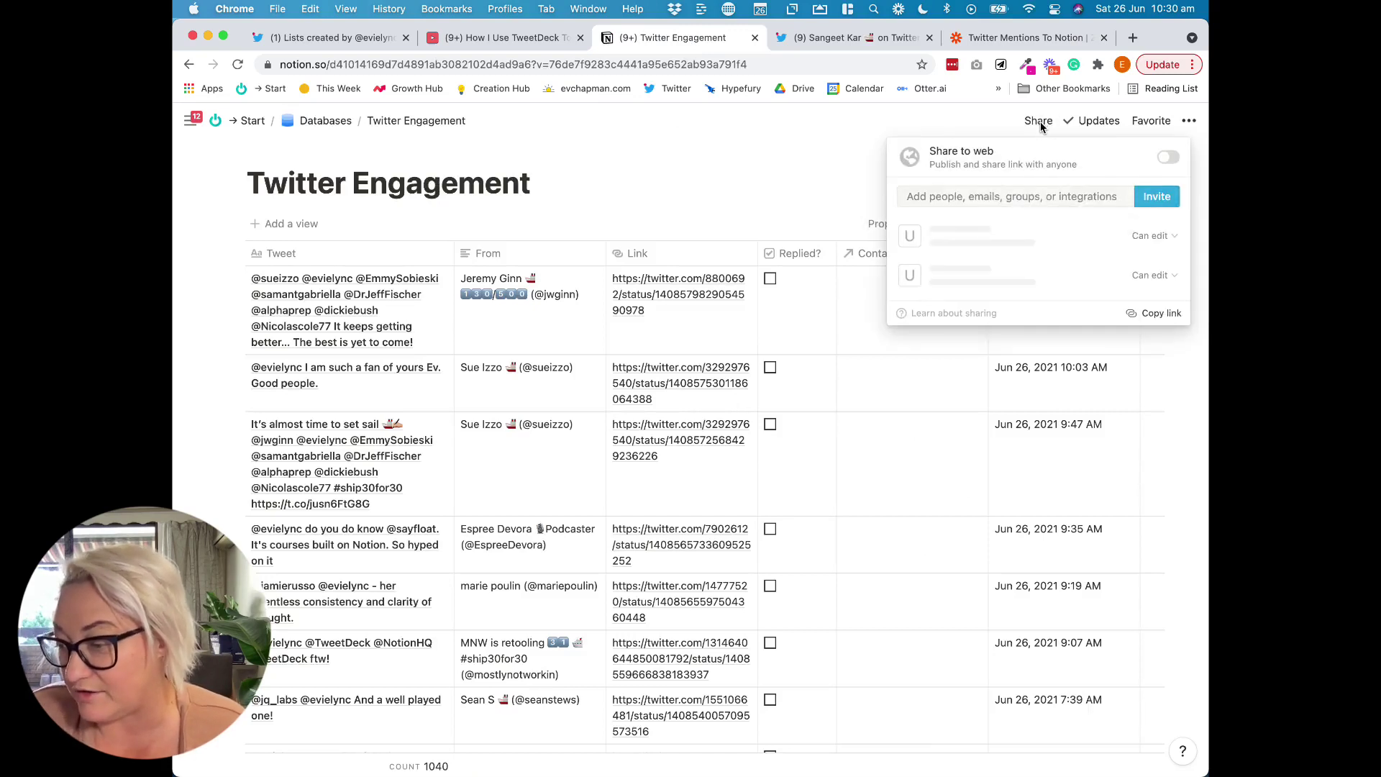
left_click(969, 207)
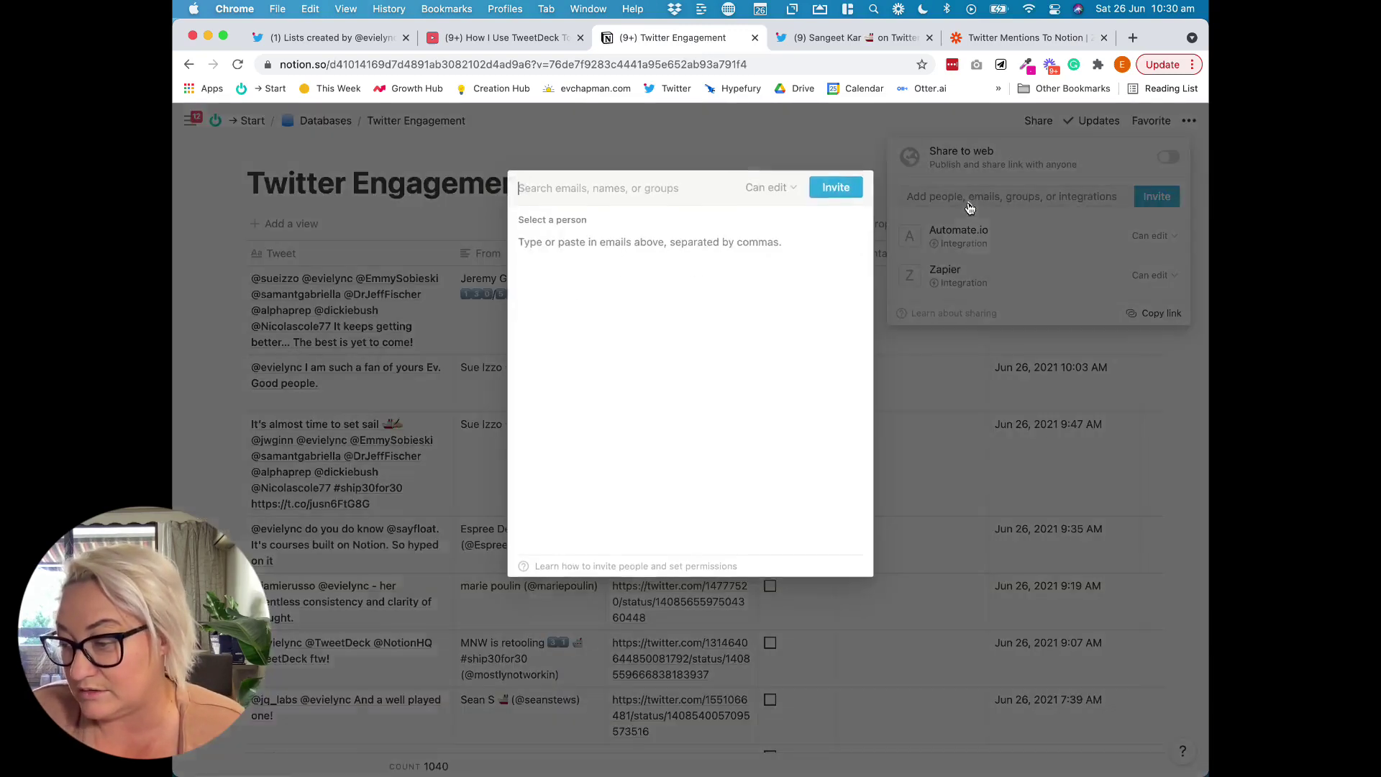
left_click(583, 158)
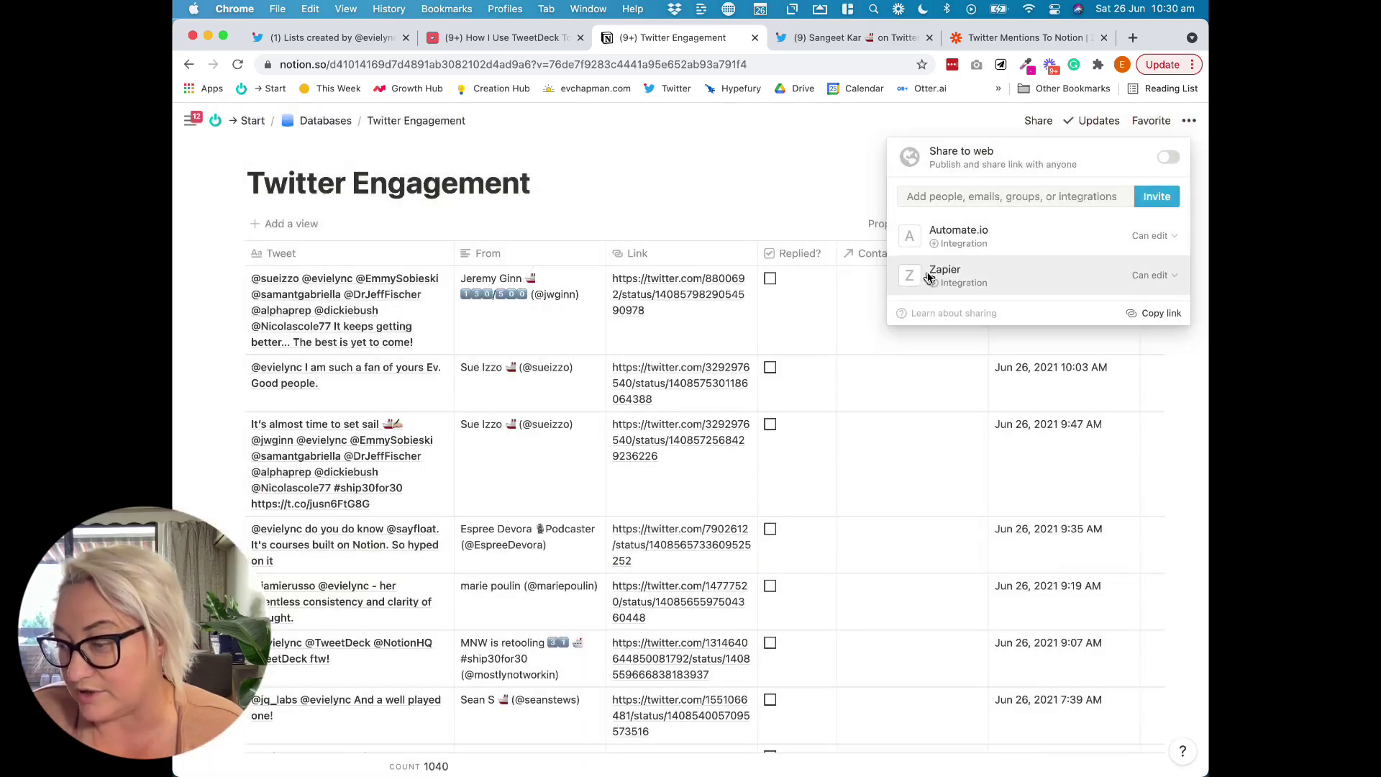
left_click(938, 198)
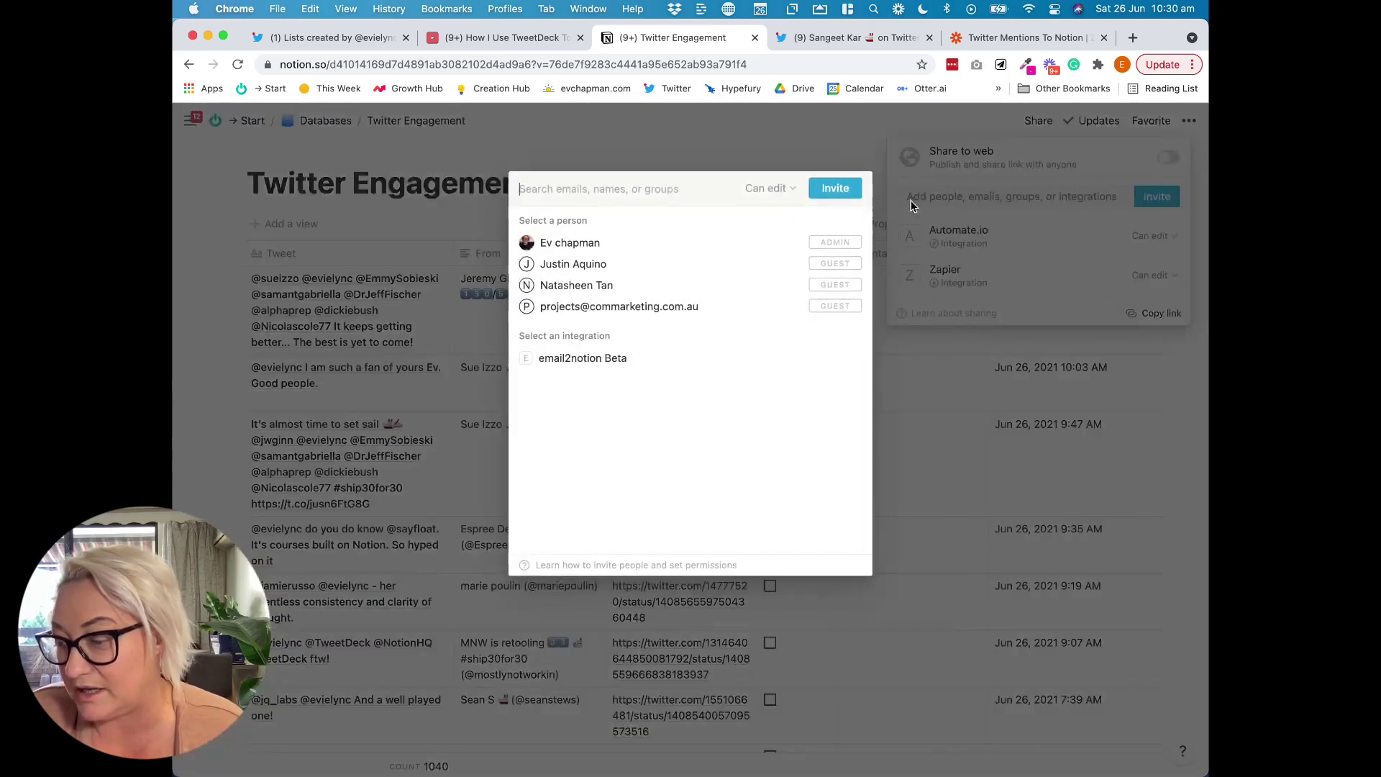
left_click(847, 155)
left_click(786, 144)
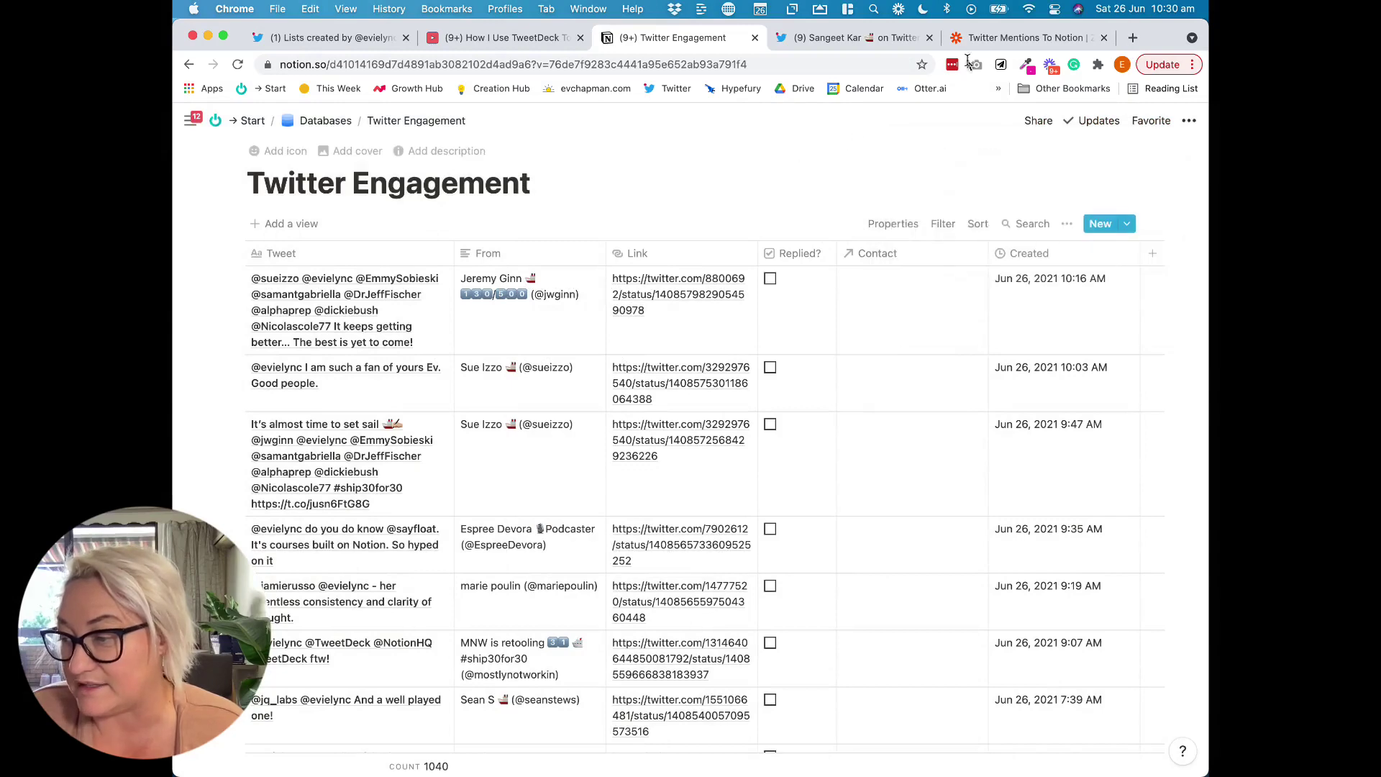
Return to Zapier and examine the Notion action's database and field mappings against the columns of the Twitter Engagement database
left_click(1003, 37)
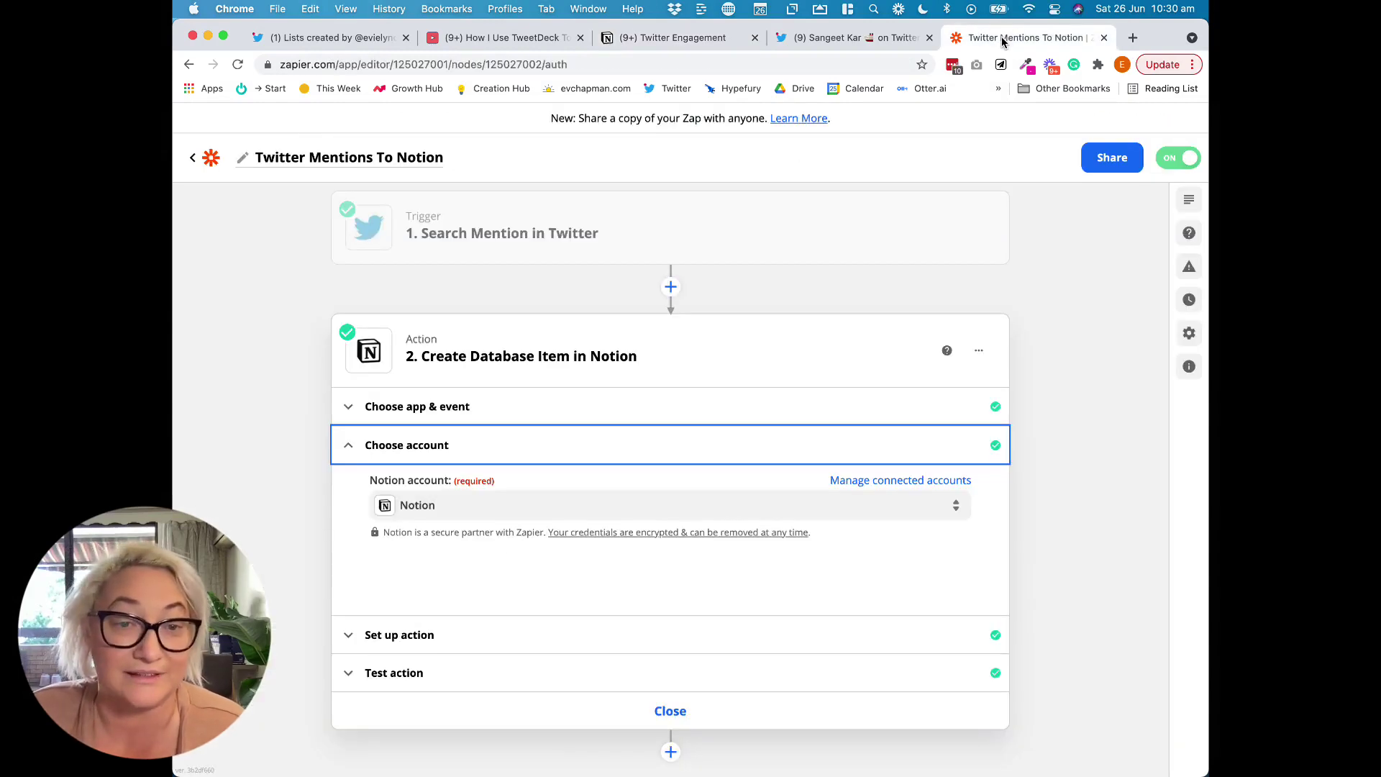
scroll(784, 471, "down", 1)
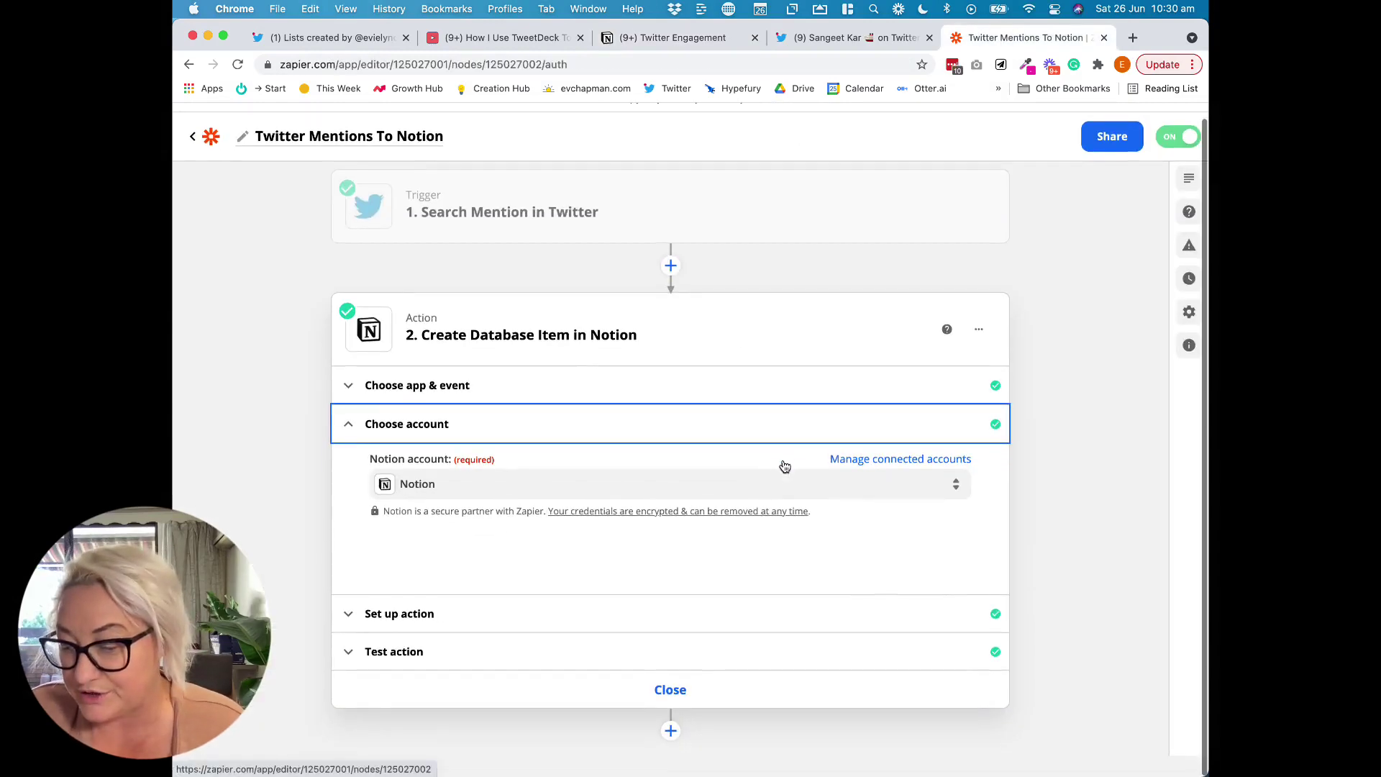
left_click(416, 623)
scroll(403, 575, "down", 4)
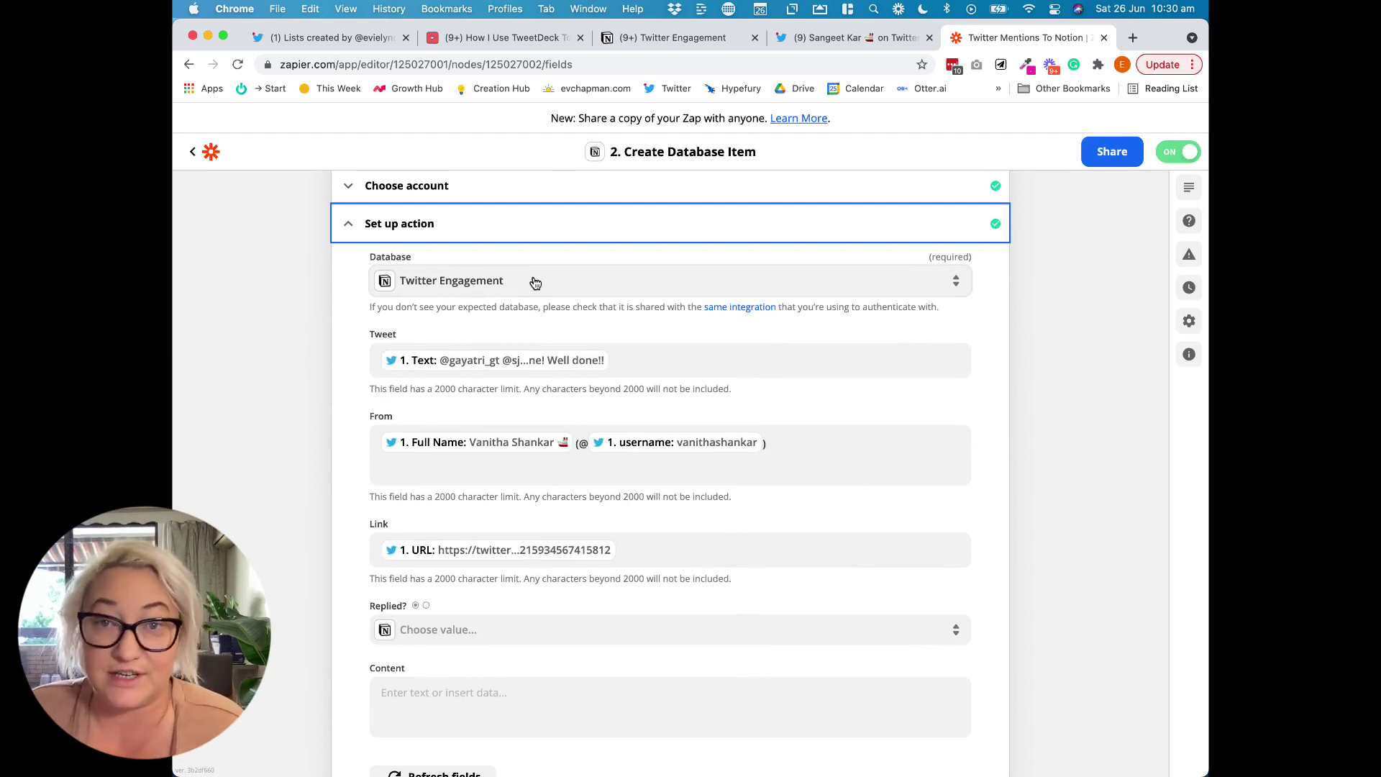
left_click(653, 40)
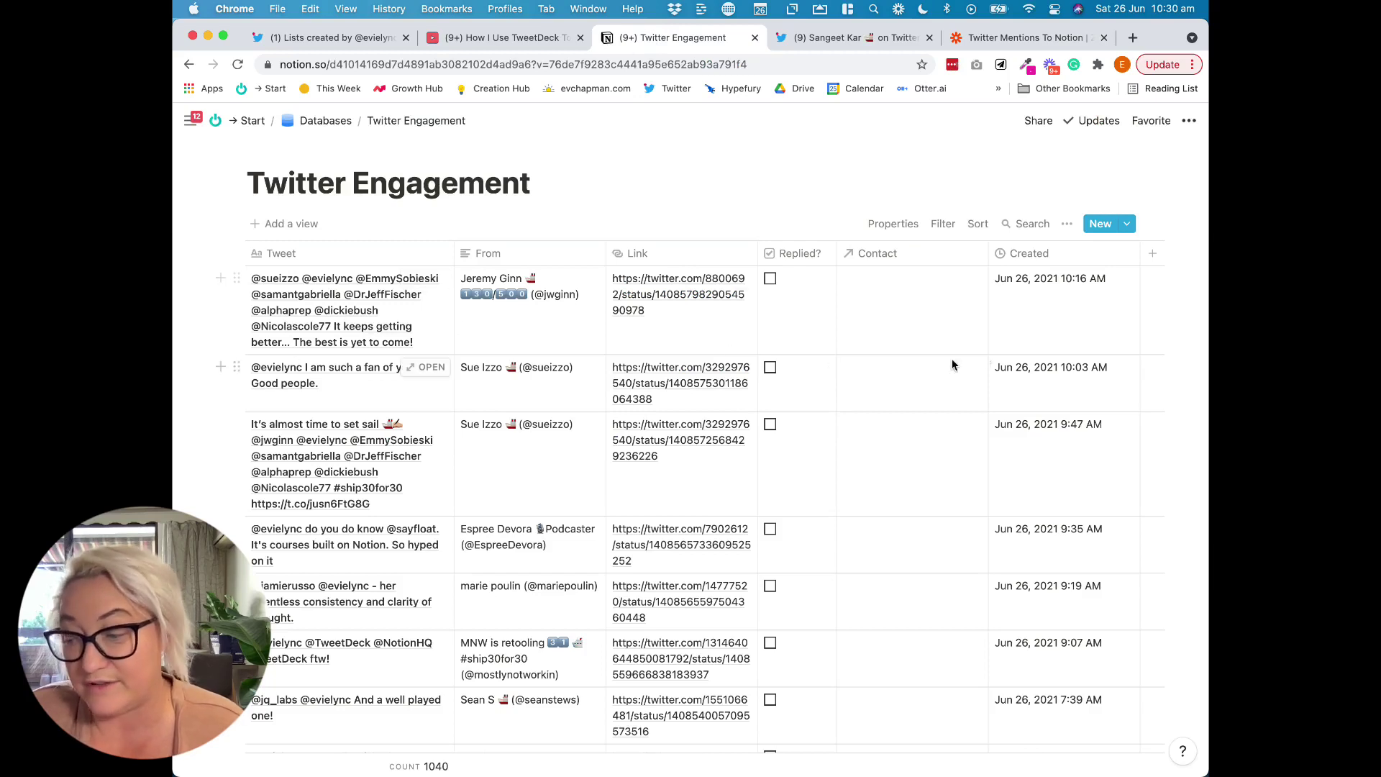
left_click(991, 37)
scroll(493, 281, "down", 3)
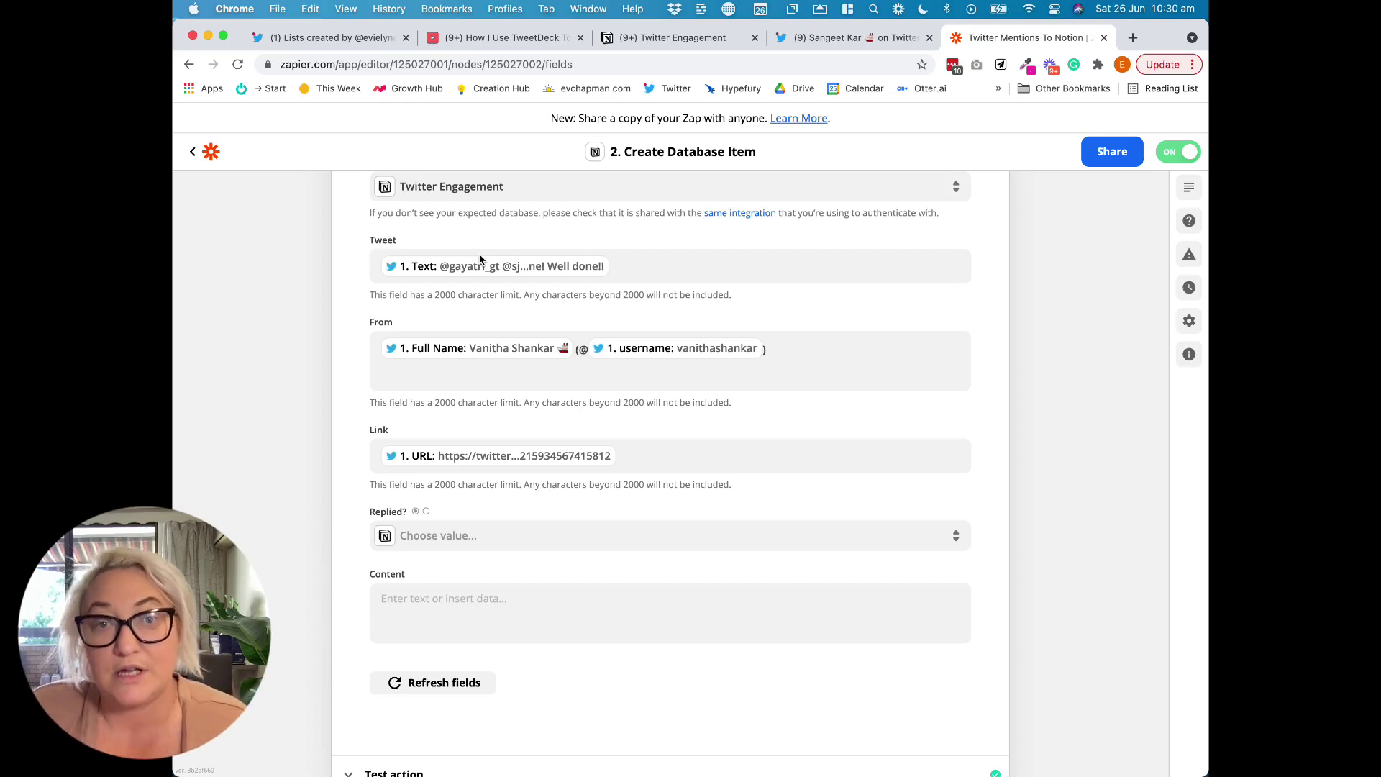
Examine the full list of Twitter mention data insertable into the Tweet field, close it without inserting anything, and review the remaining field mappings
left_click(678, 266)
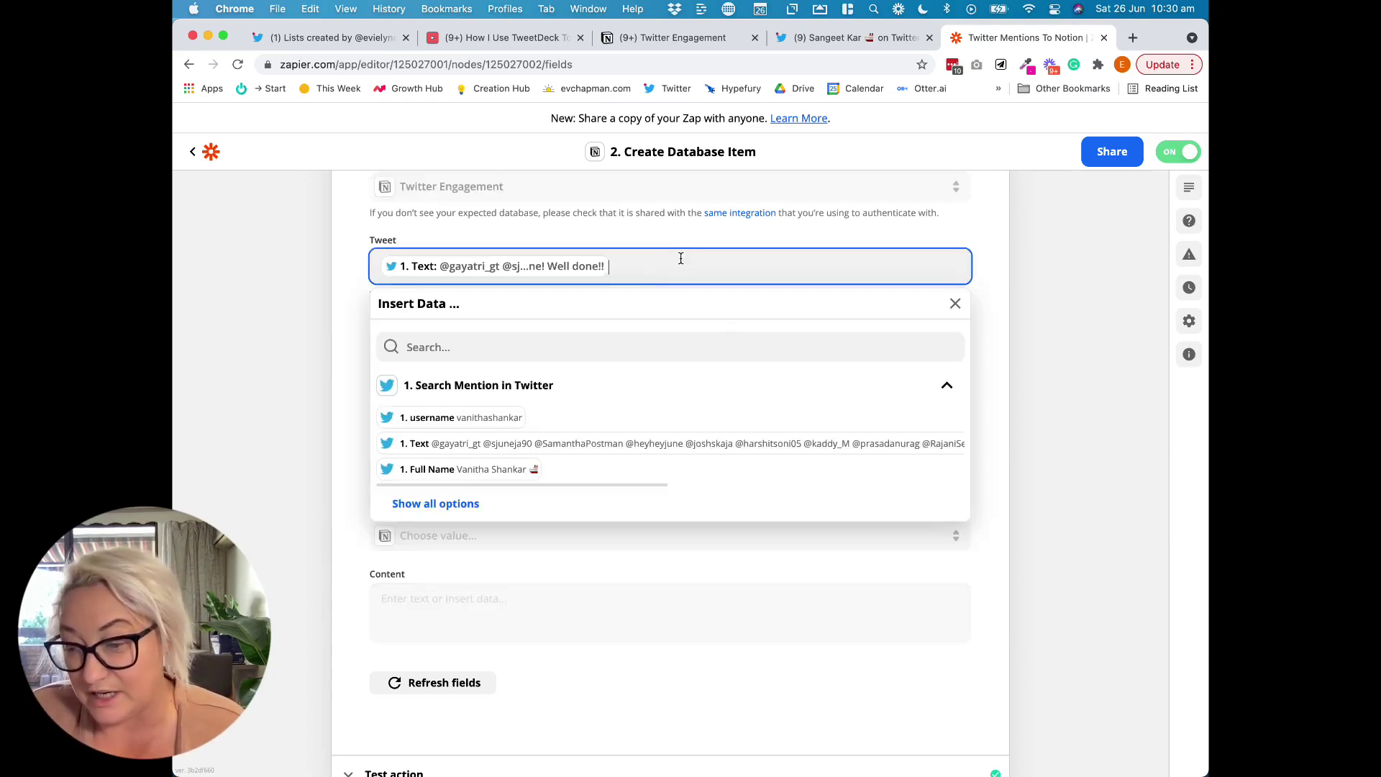
scroll(549, 389, "down", 1)
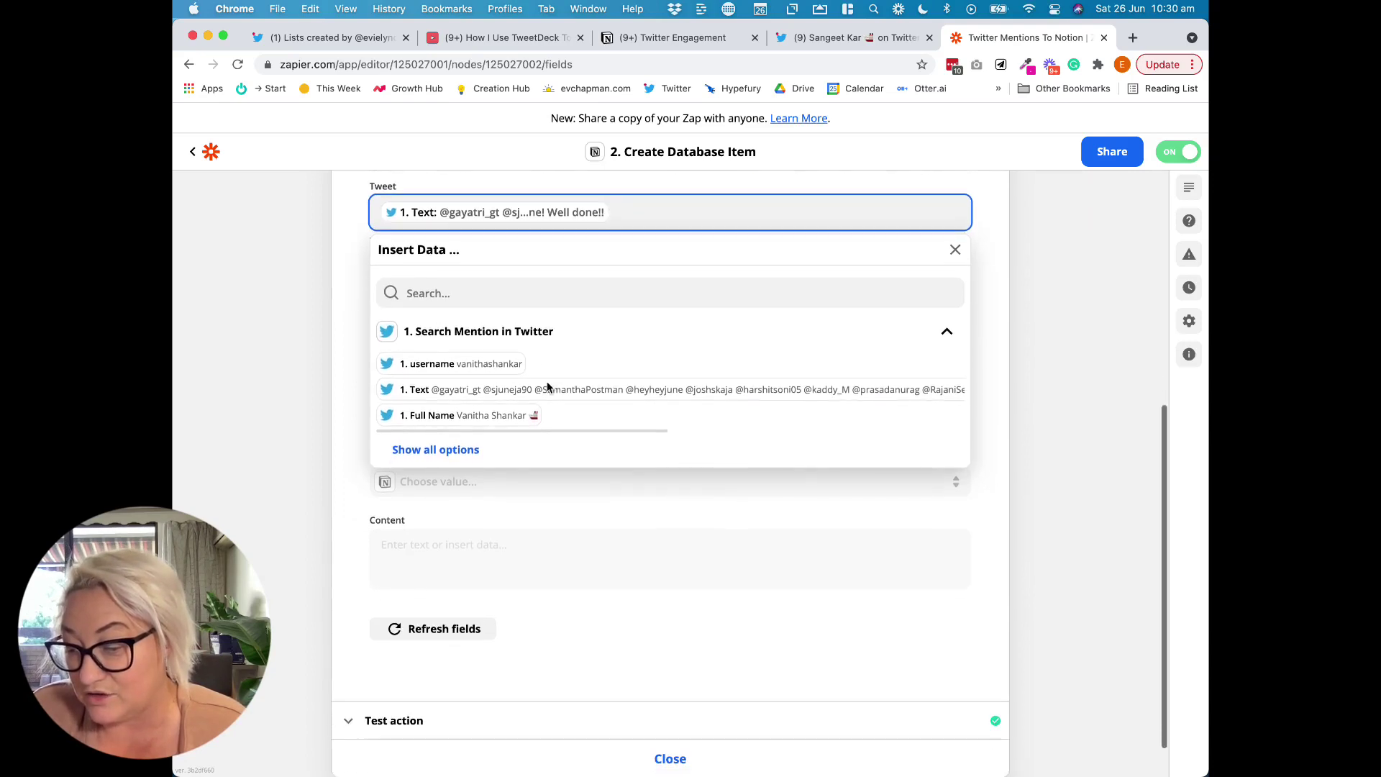
left_click(435, 450)
scroll(668, 424, "down", 1)
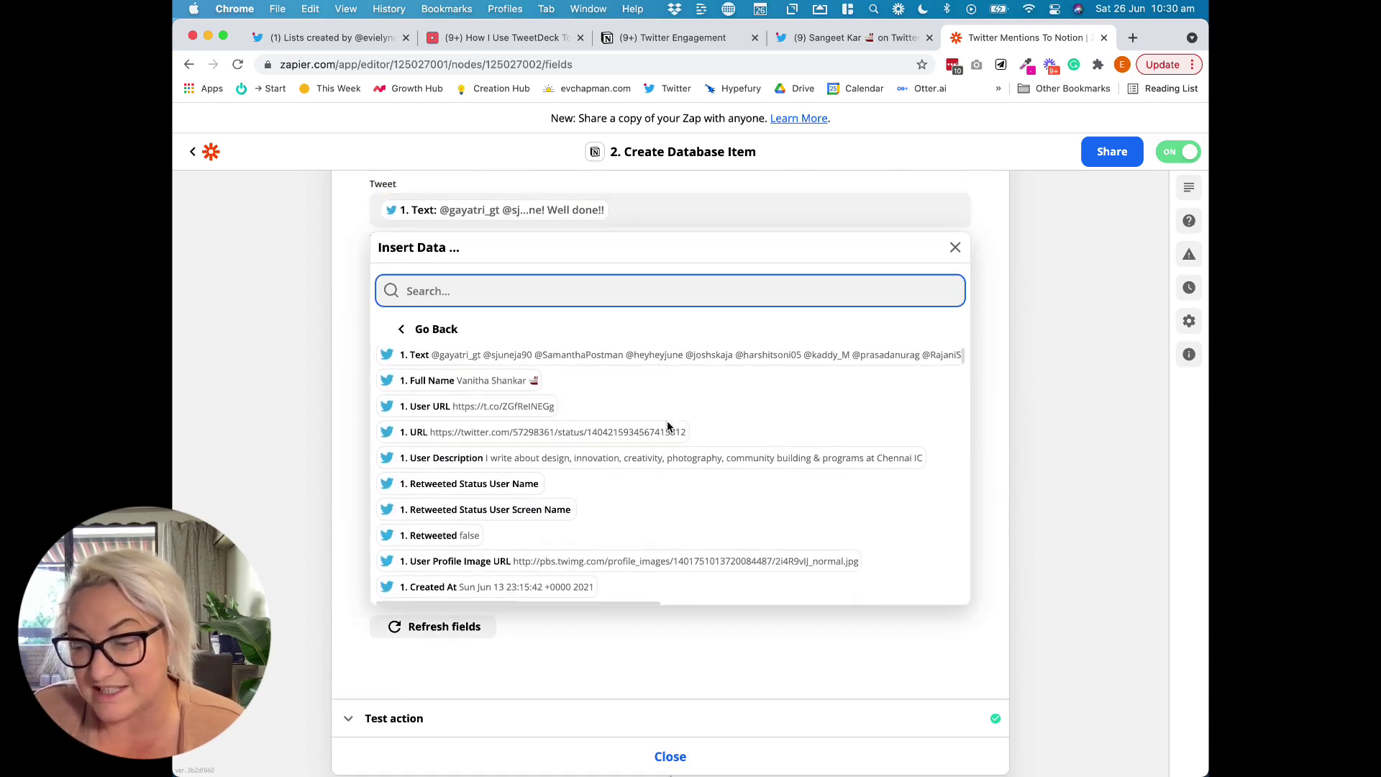
scroll(468, 366, "up", 1)
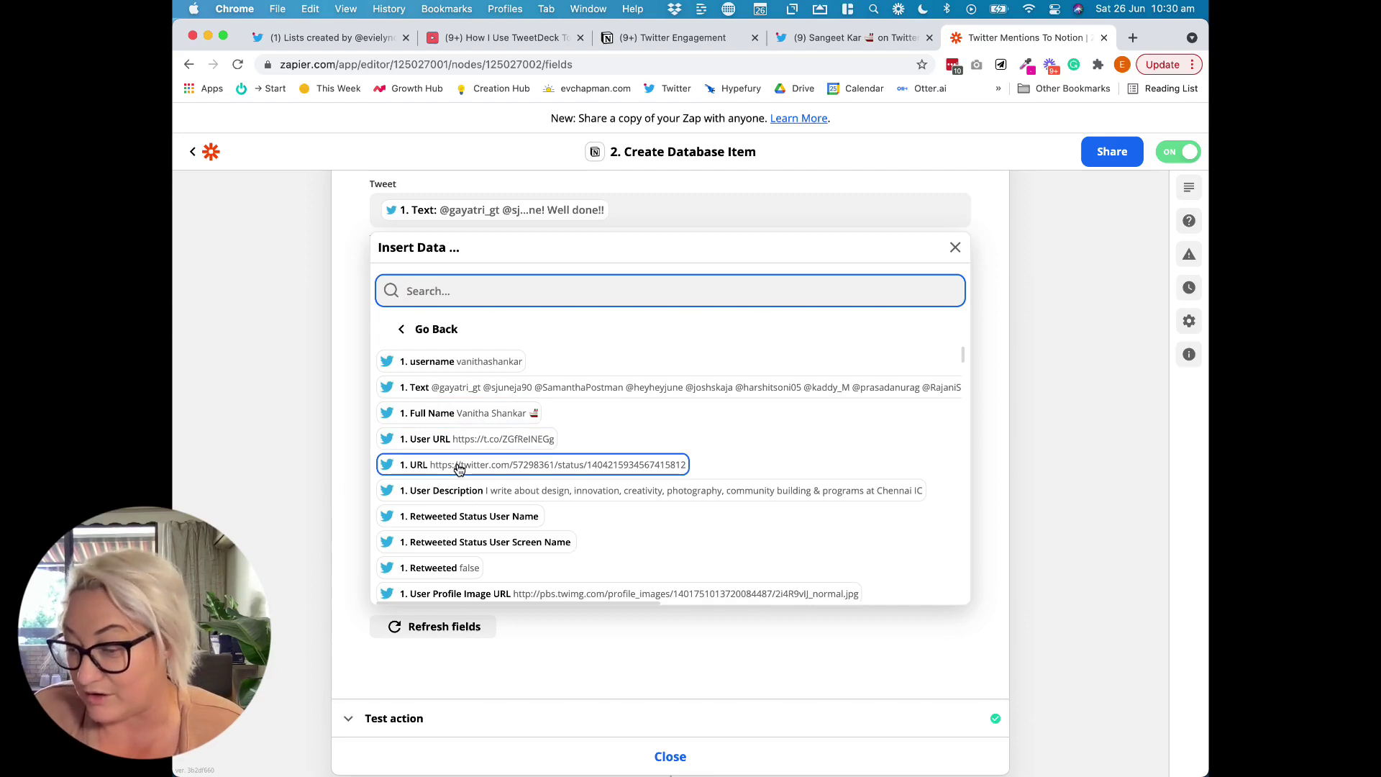
scroll(458, 468, "down", 6)
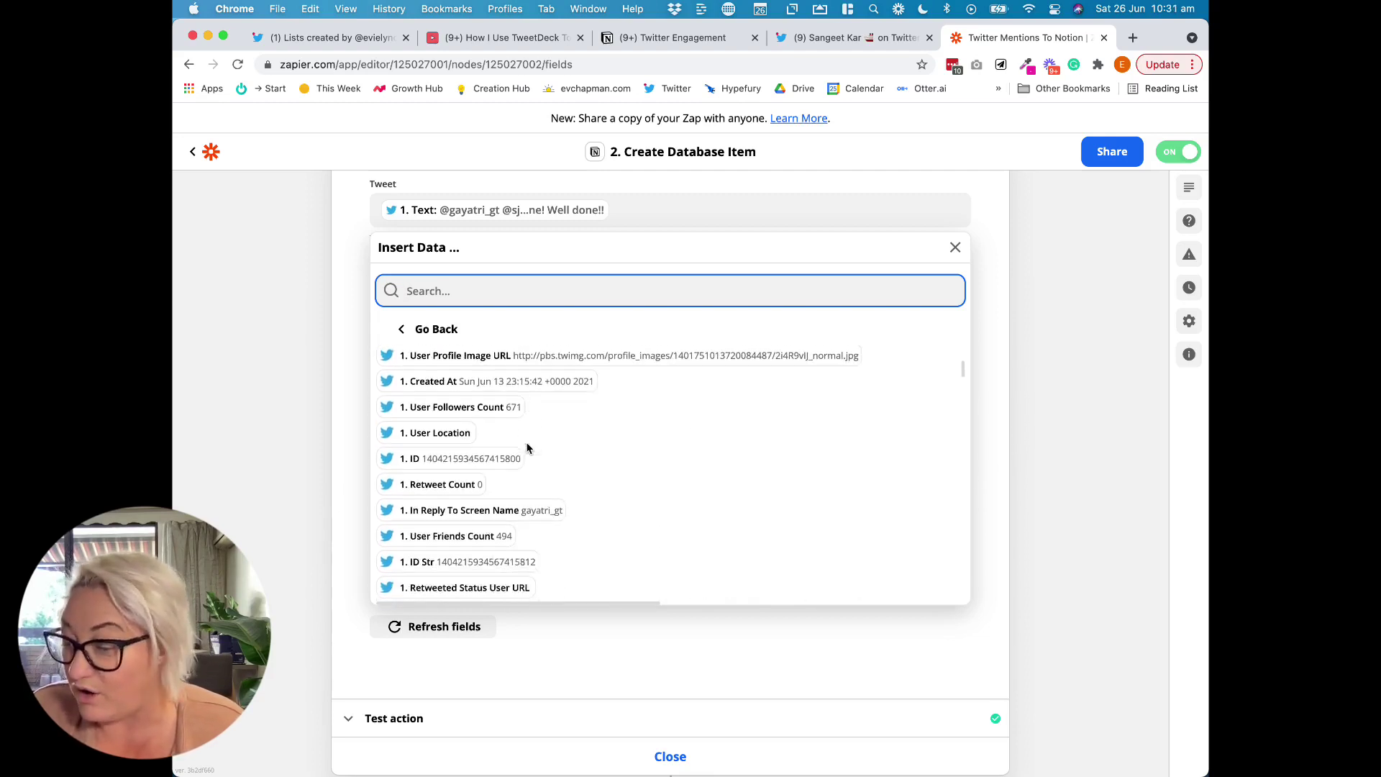
scroll(527, 446, "down", 5)
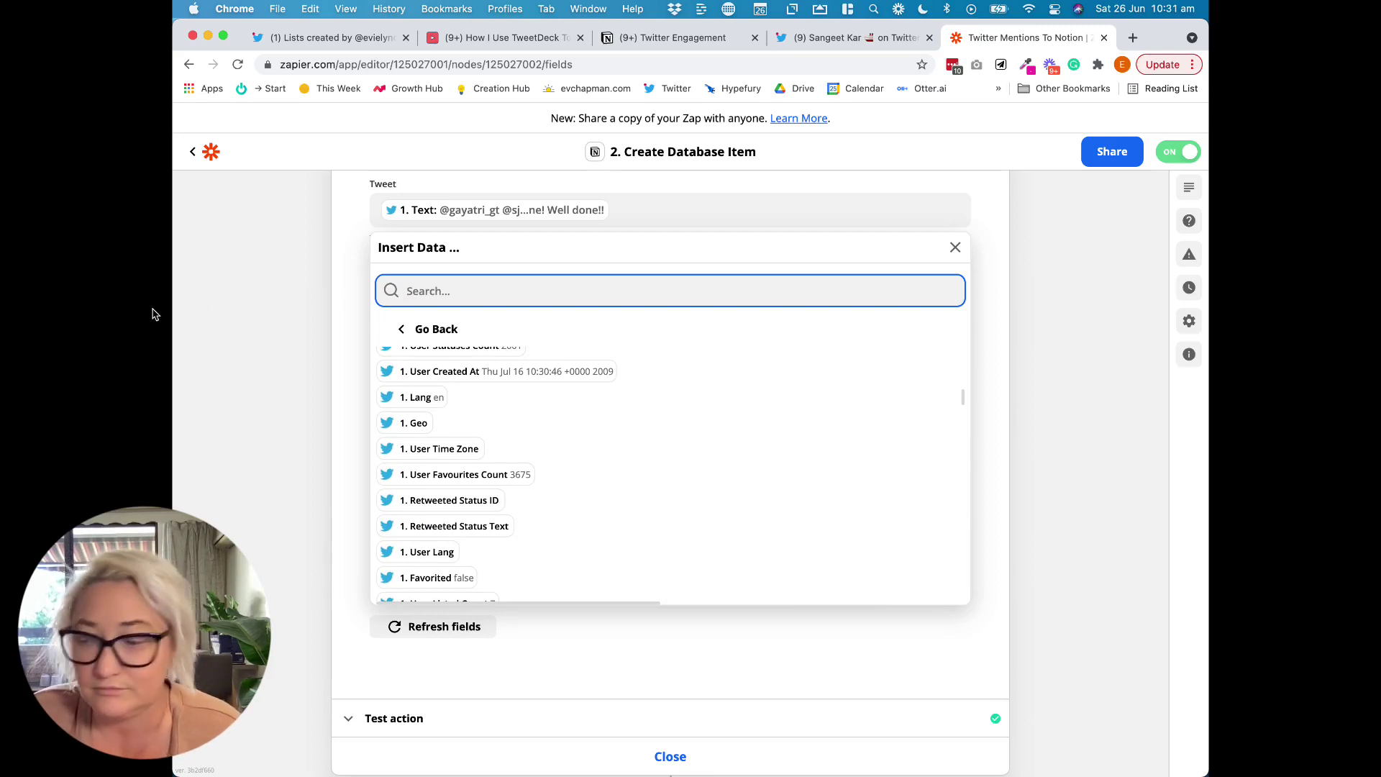
left_click(1045, 326)
scroll(604, 301, "up", 1)
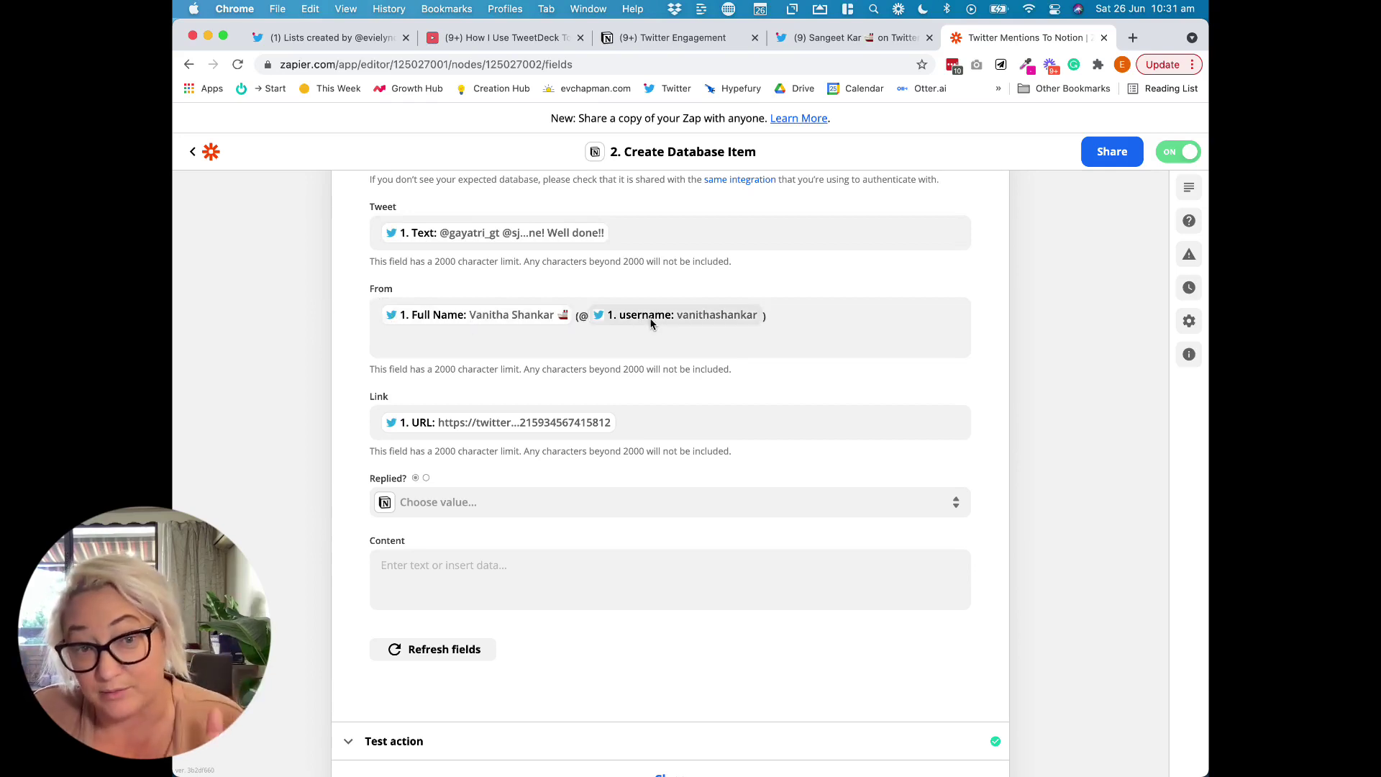
scroll(620, 281, "down", 2)
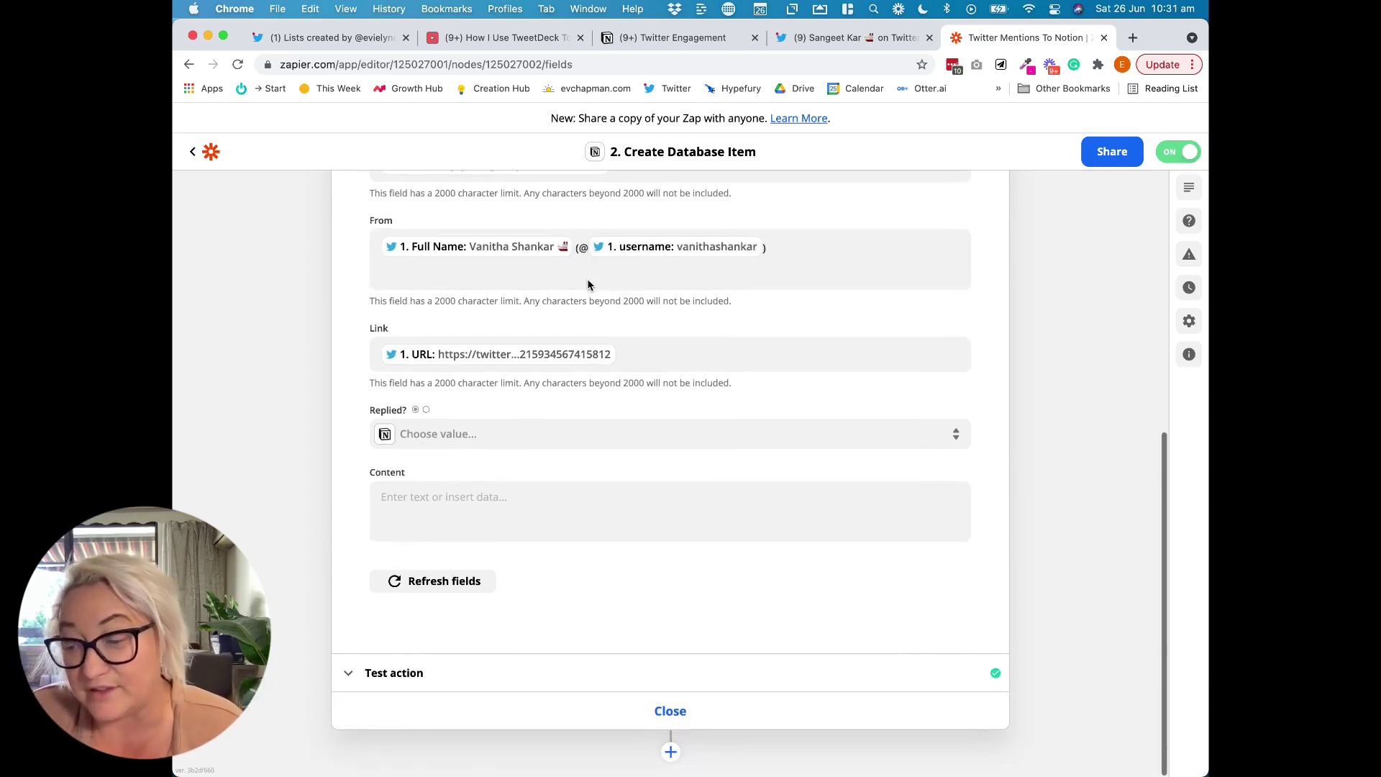